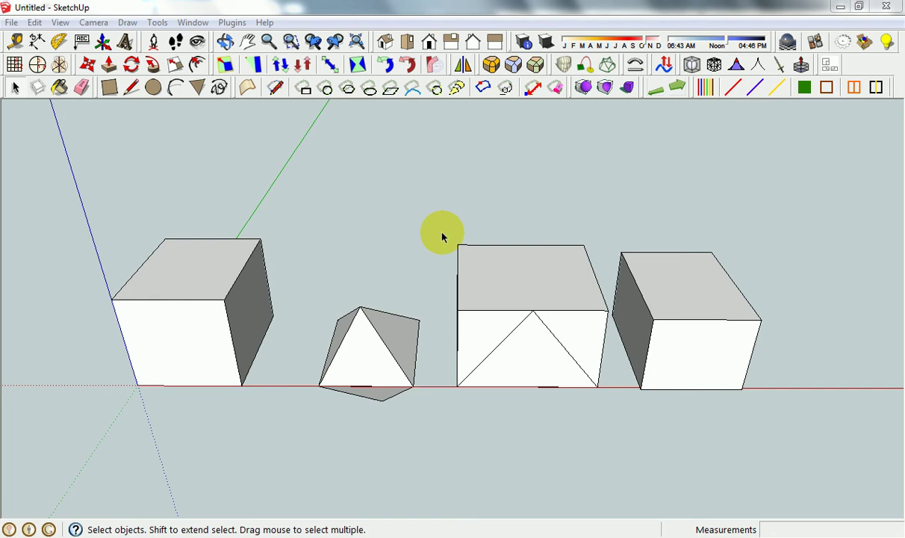
Step: Orbit along the row of solids, select the left cube and run Analyse on it
key(o)
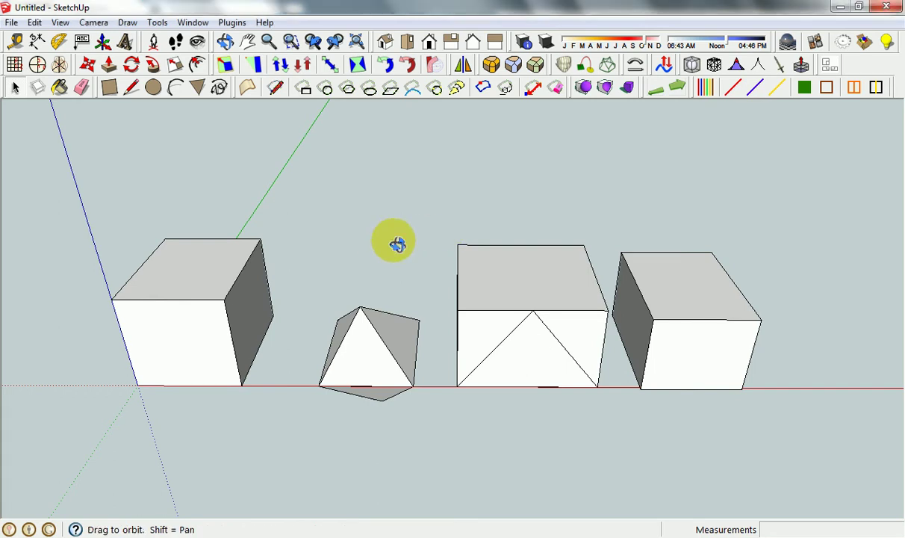
drag(397, 245, 519, 252)
key(space)
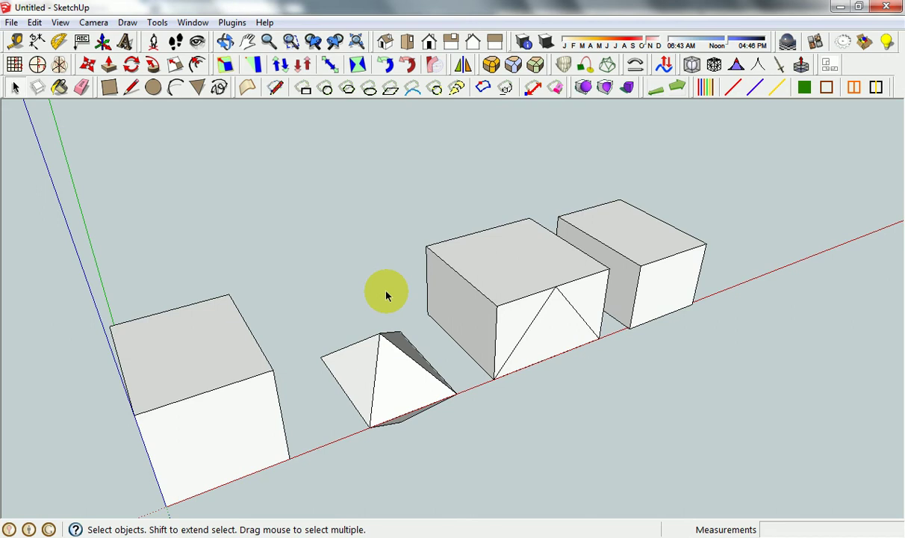
middle_drag(323, 298, 447, 252)
click(305, 317)
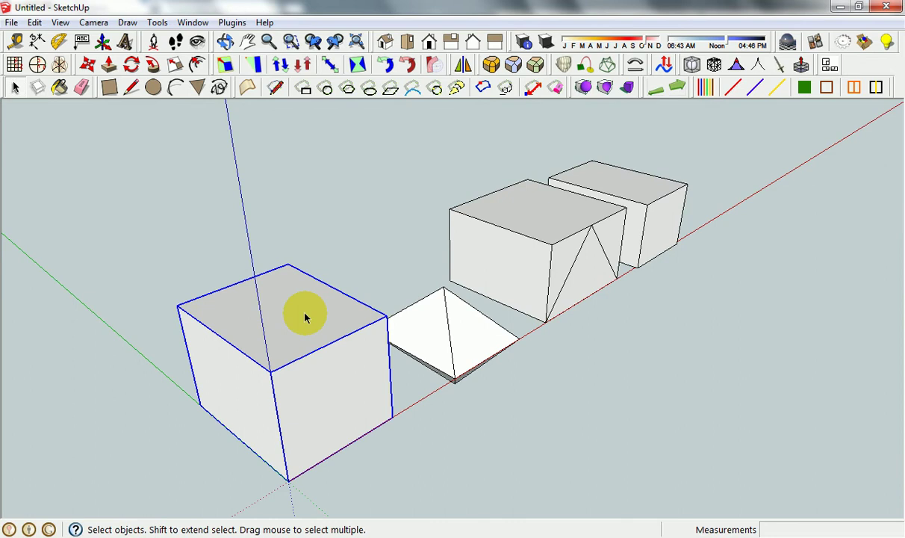
middle_drag(323, 310, 353, 239)
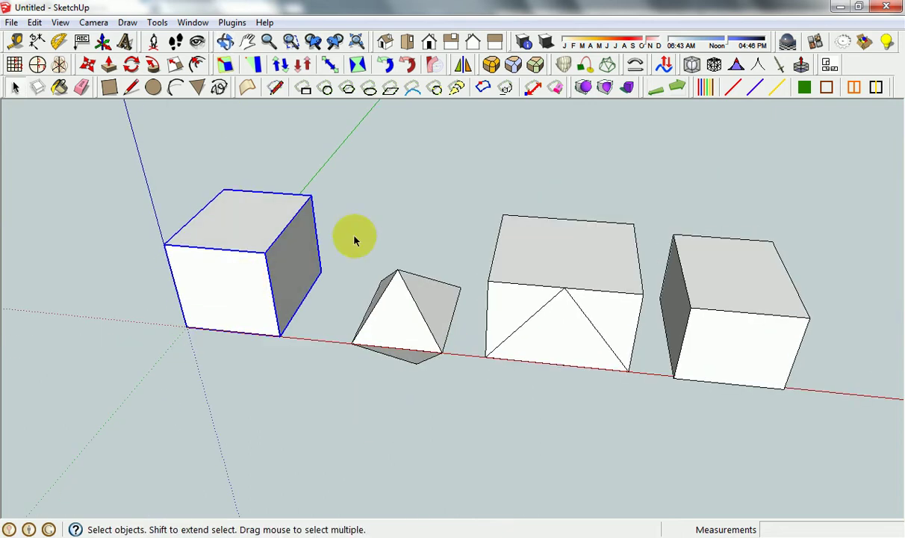
click(363, 234)
middle_drag(566, 345, 499, 347)
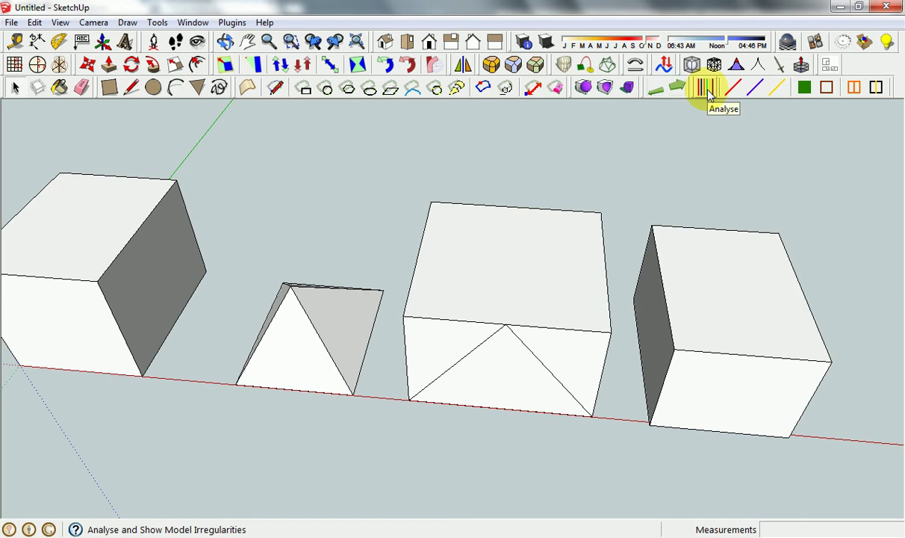
key(space)
click(111, 218)
click(702, 90)
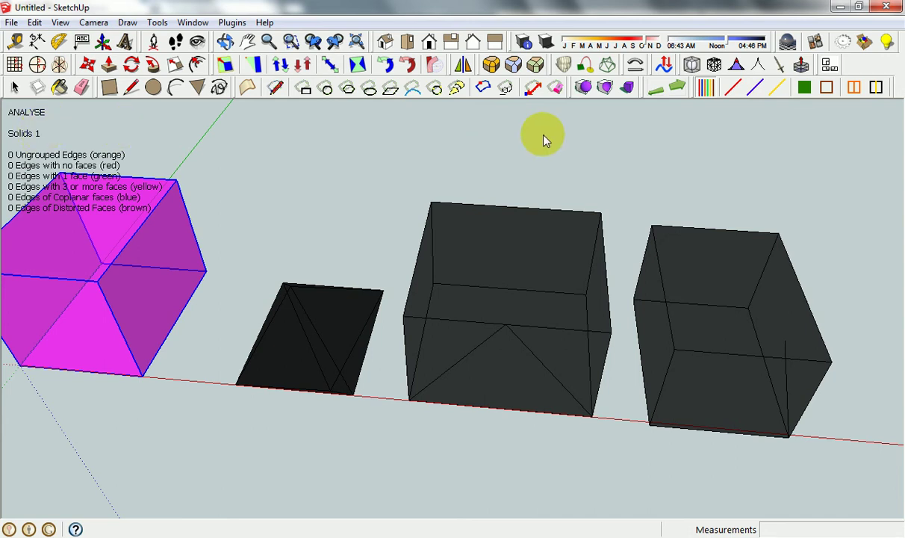
Step: Run Analyse on the octahedron, revealing 4 edges shared by 3 faces
key(space)
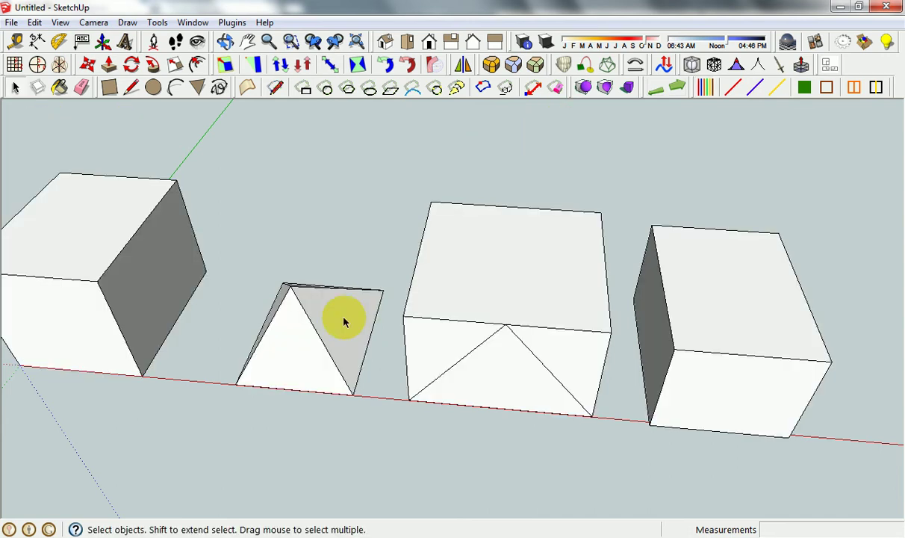
click(343, 319)
click(705, 88)
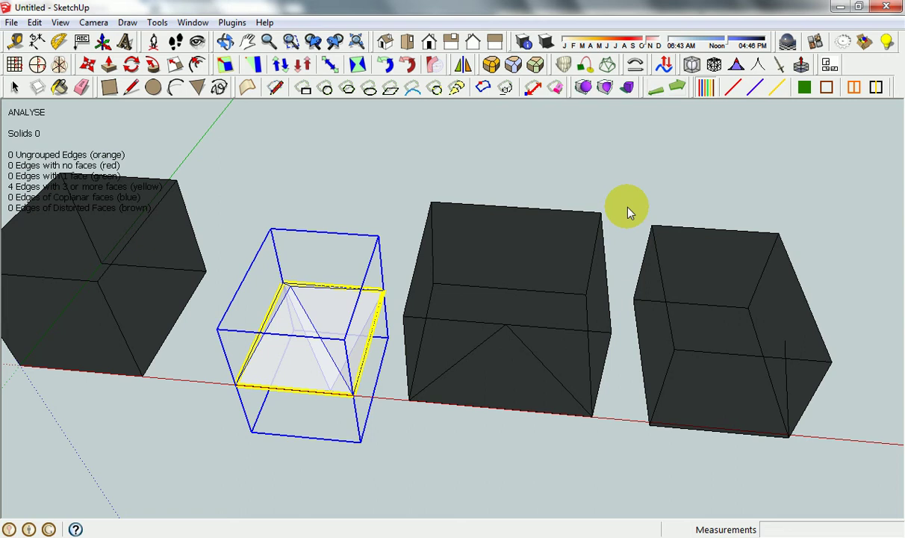
click(388, 181)
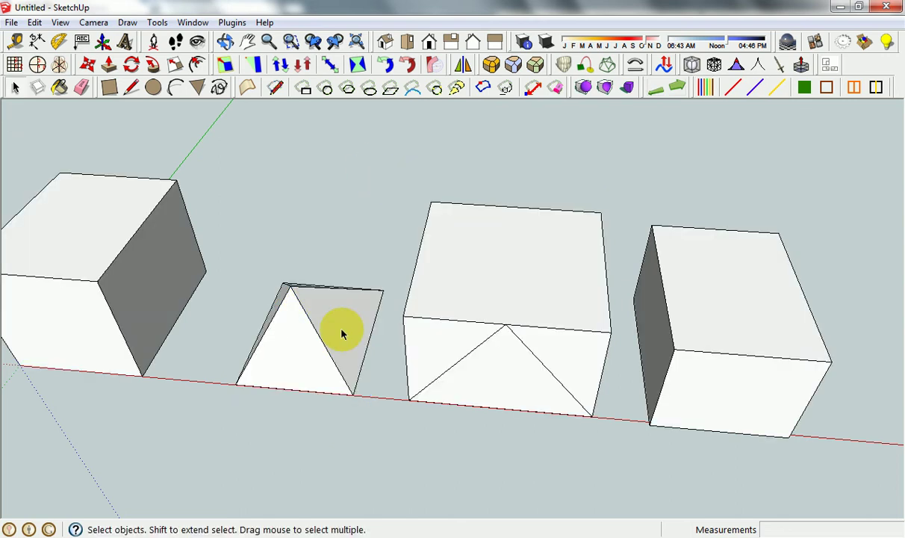
middle_drag(343, 333, 351, 372)
middle_drag(263, 370, 247, 390)
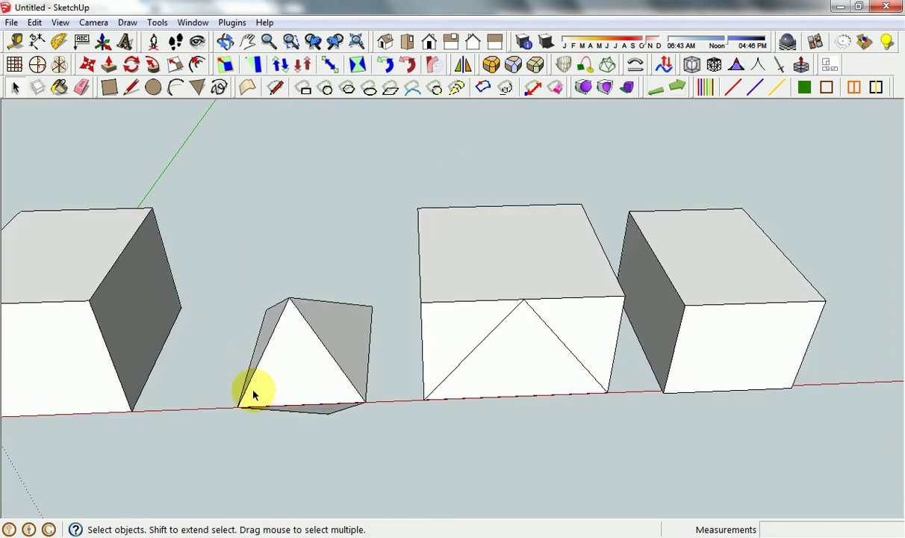
middle_drag(347, 384, 328, 303)
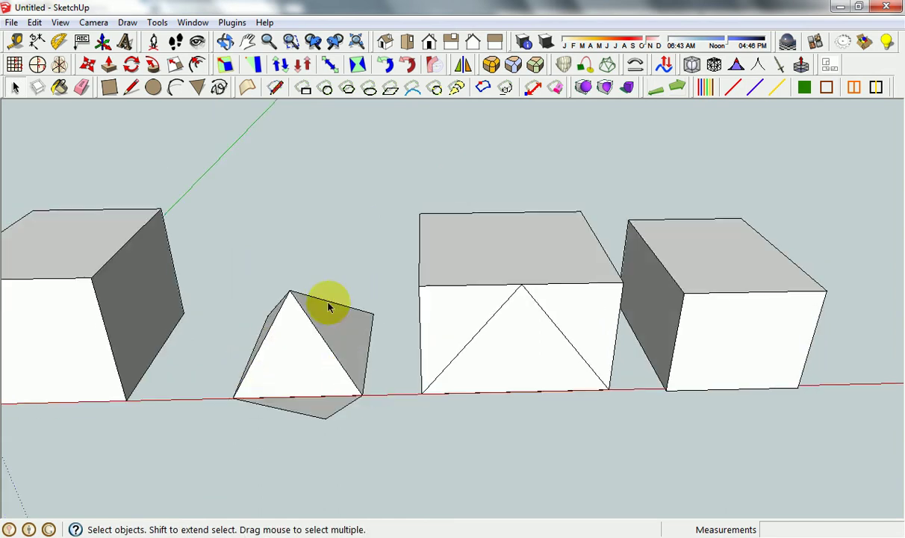
Step: Hide the octahedron's front face and orbit to inspect the internal face inside
double_click(299, 356)
click(299, 361)
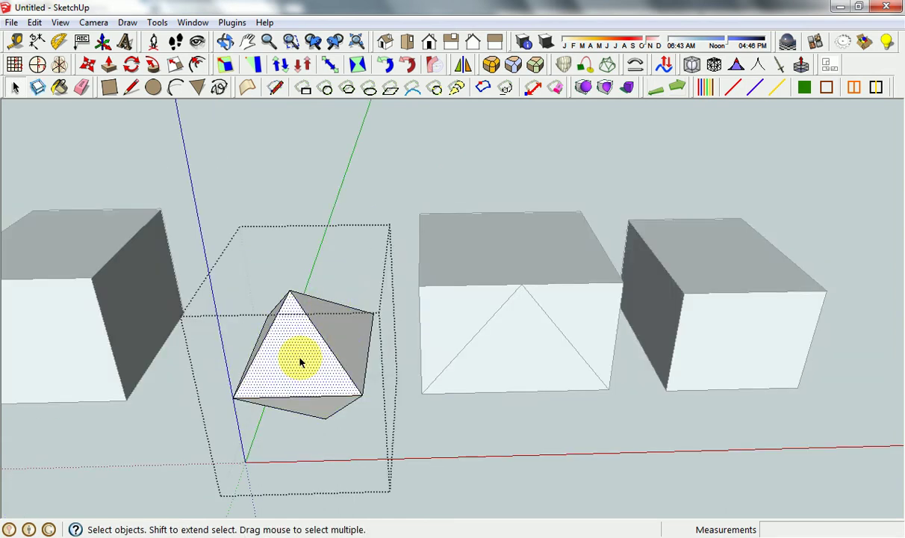
right_click(301, 359)
click(338, 91)
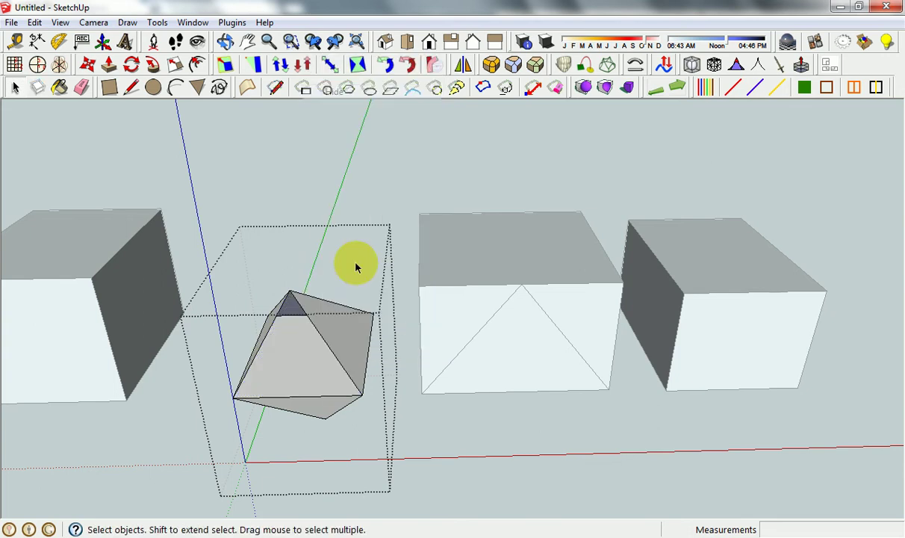
mouse_move(356, 265)
middle_down()
mouse_move(318, 374)
mouse_move(344, 236)
mouse_move(344, 332)
mouse_move(327, 317)
mouse_move(319, 370)
mouse_move(335, 338)
mouse_move(313, 332)
middle_up()
click(309, 390)
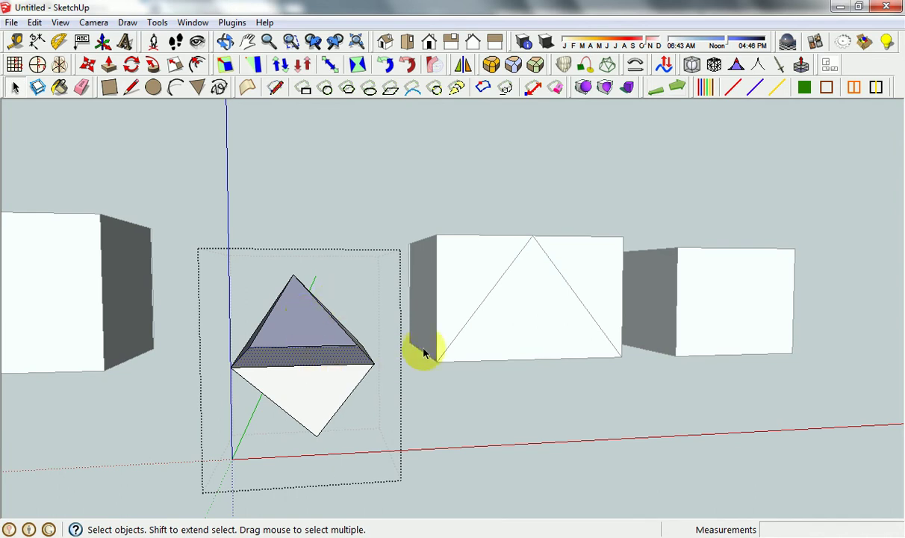
middle_drag(422, 354, 394, 433)
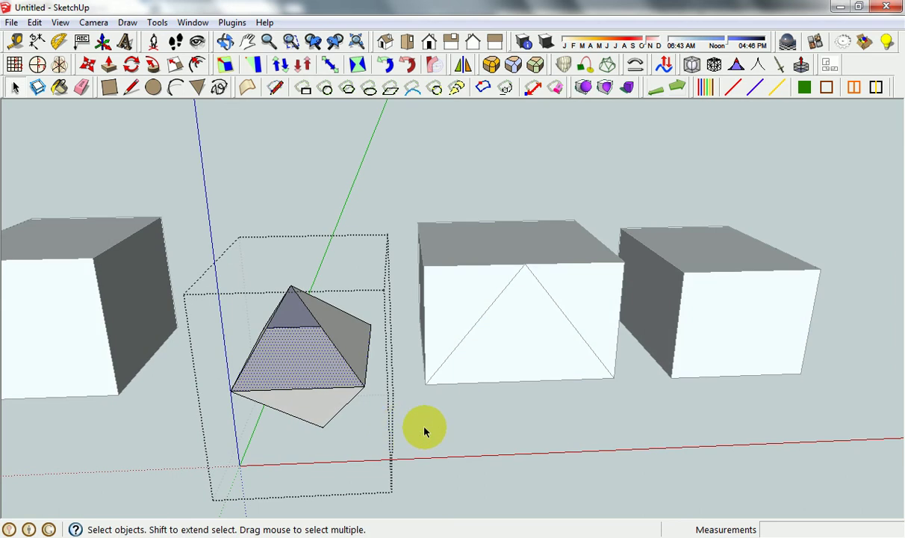
click(424, 428)
middle_drag(424, 428, 369, 384)
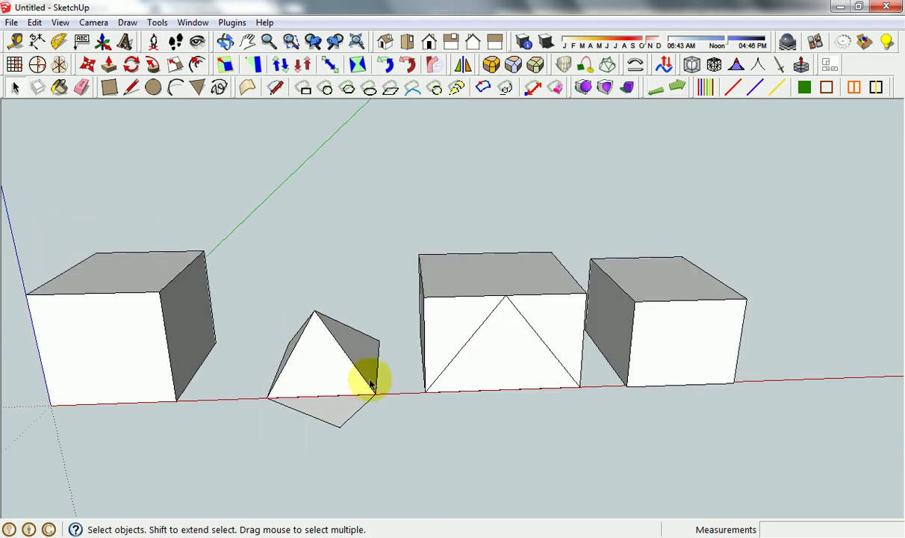
Step: Analyse the octahedron and remove its internal face with Delete Inside Faces
click(335, 357)
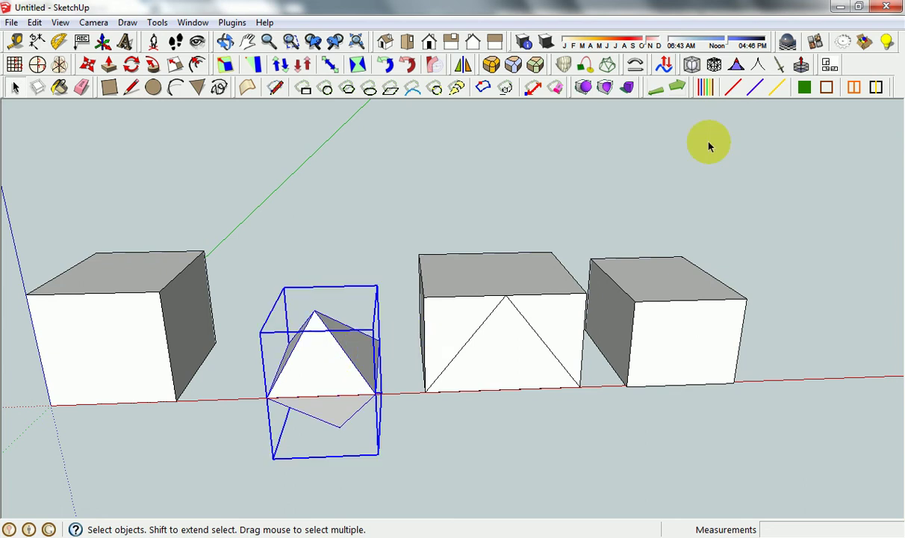
click(704, 87)
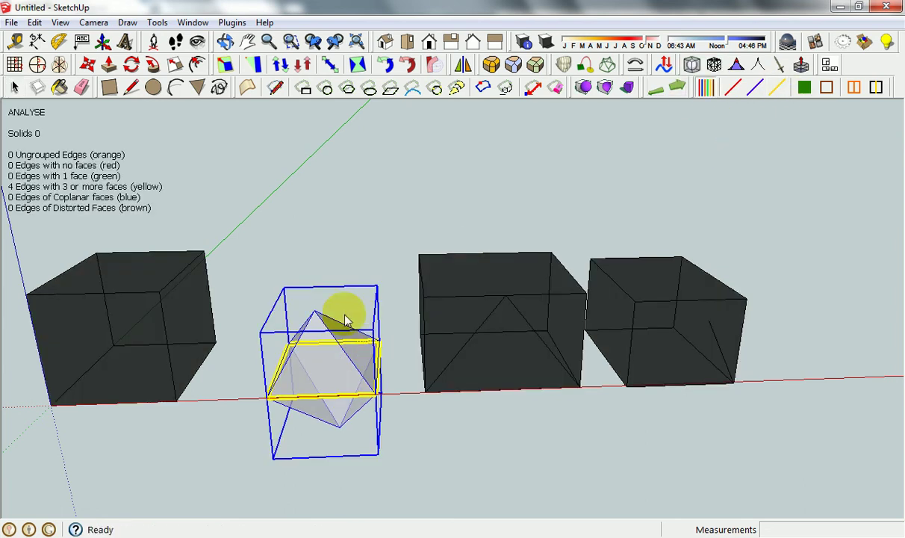
click(780, 89)
click(365, 365)
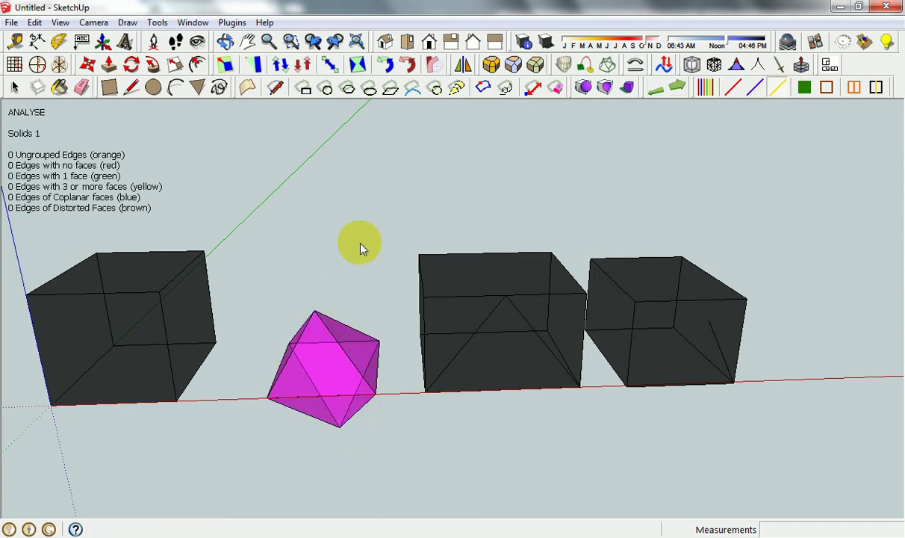
Step: Select the middle box and orbit and zoom toward it
key(space)
click(515, 295)
middle_drag(521, 301, 495, 449)
scroll(519, 354, up, 2)
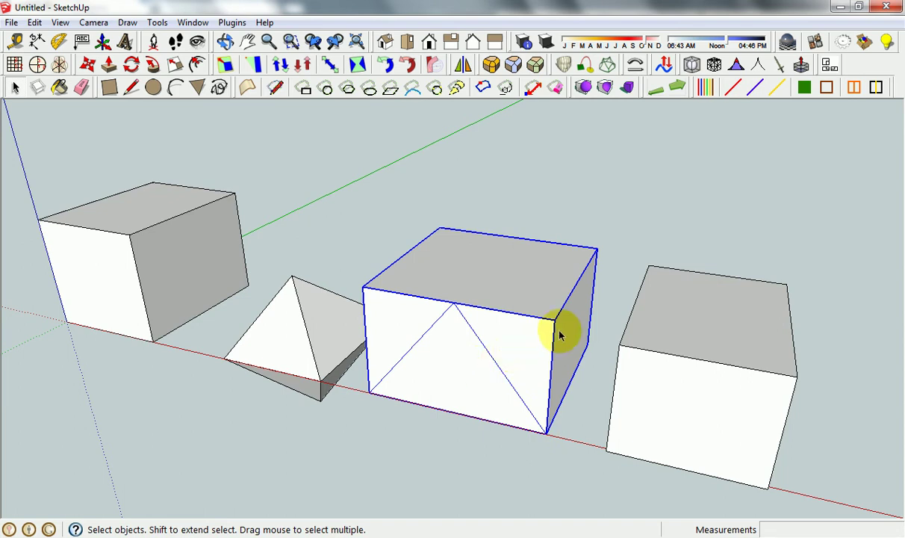
Step: Analyse the middle box for solid errors and orbit in closer
click(707, 88)
click(588, 190)
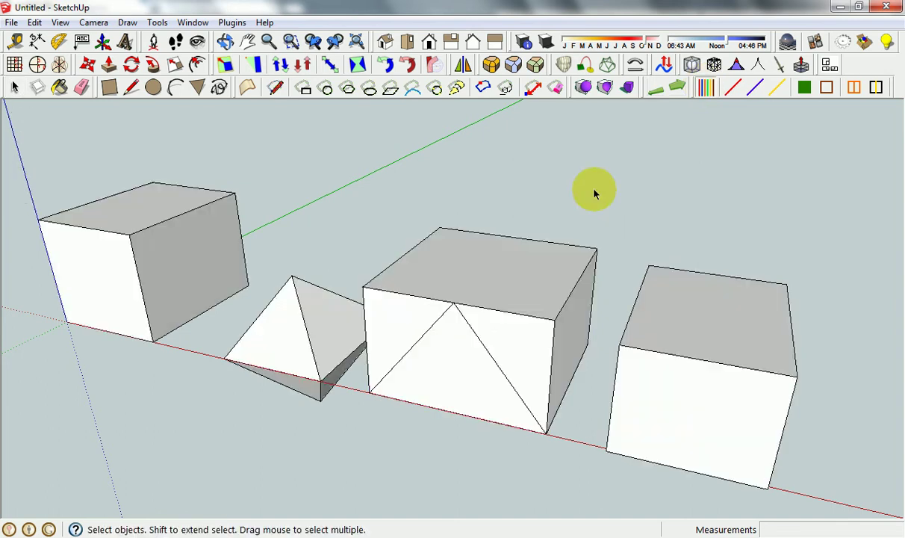
middle_drag(543, 351, 497, 390)
scroll(497, 390, up, 4)
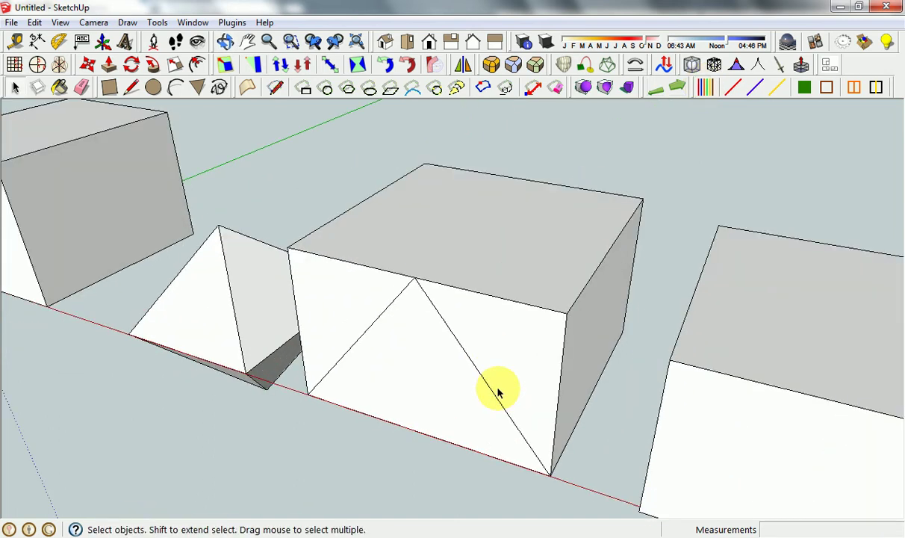
Step: Inside the middle box's group, erase both diagonal lines on its front face
double_click(498, 361)
key(e)
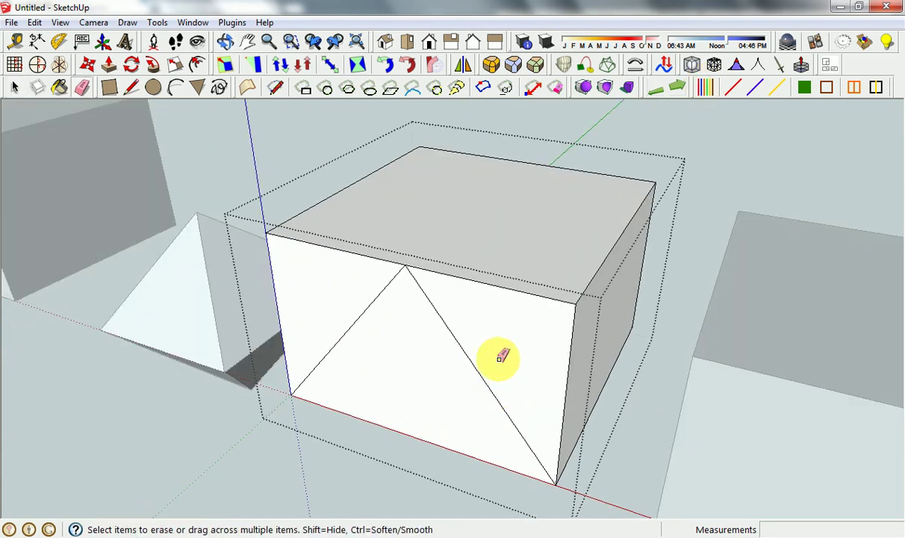
drag(501, 356, 374, 323)
scroll(373, 323, down, 5)
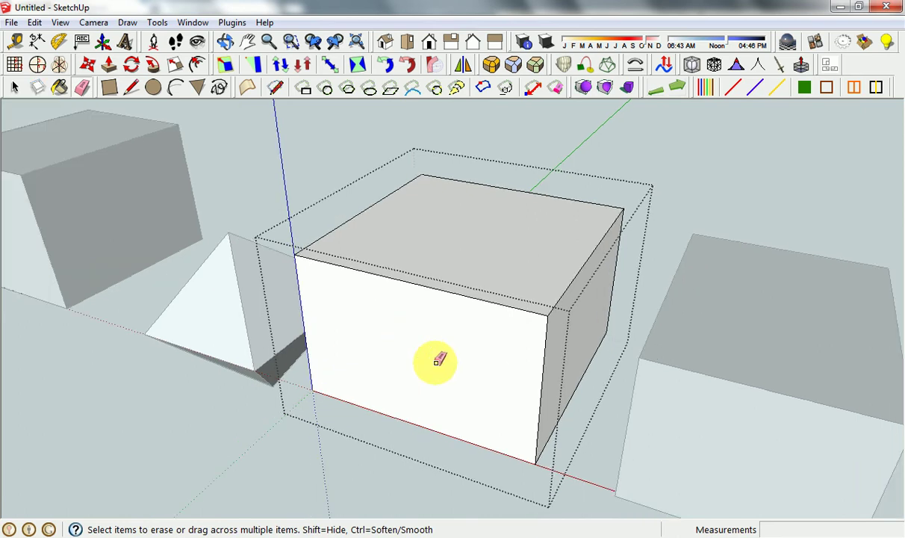
key(space)
click(395, 484)
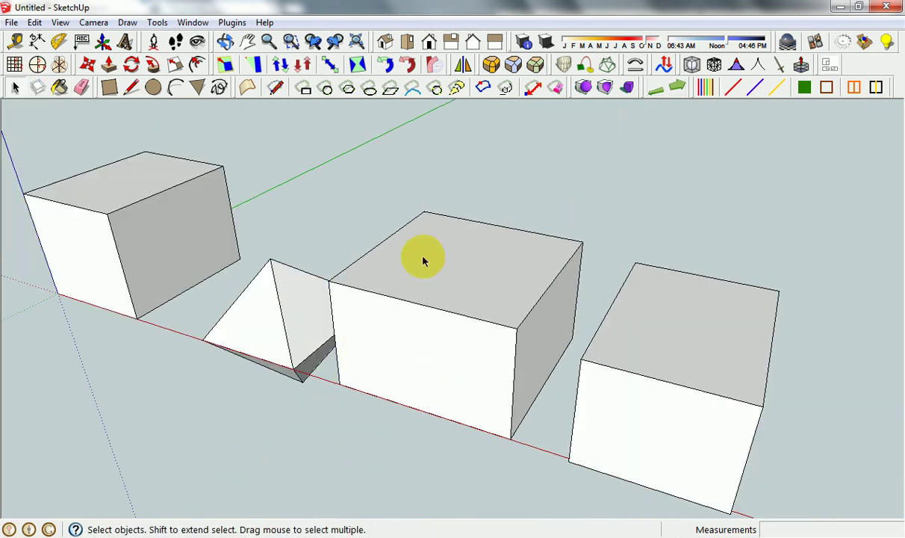
scroll(492, 378, down, 2)
Step: Re-check the middle box, then analyse the right-hand box for solid errors
click(493, 380)
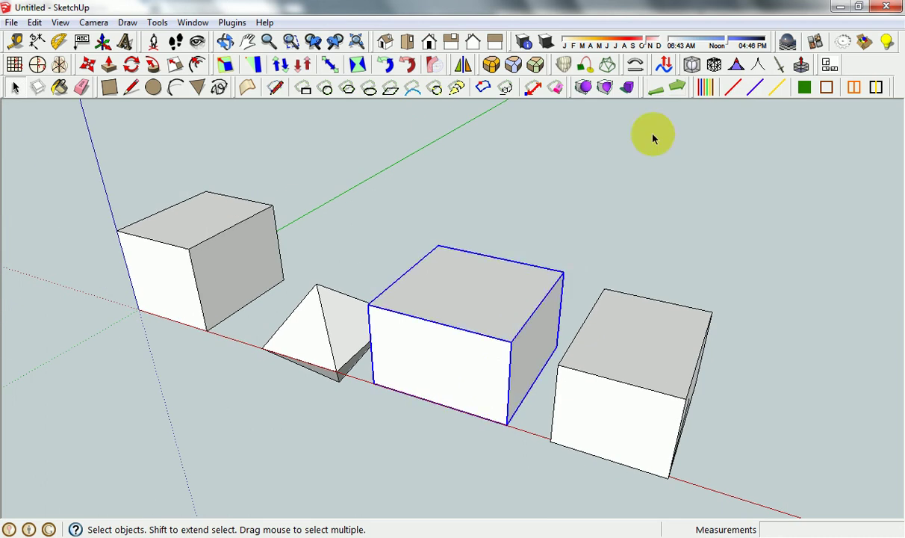
click(705, 88)
key(space)
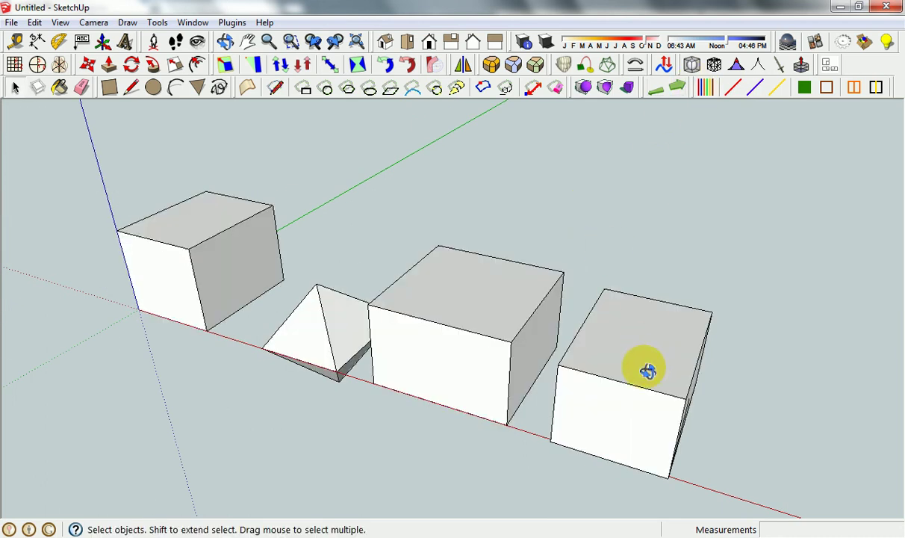
middle_drag(648, 372, 606, 338)
click(606, 337)
click(705, 88)
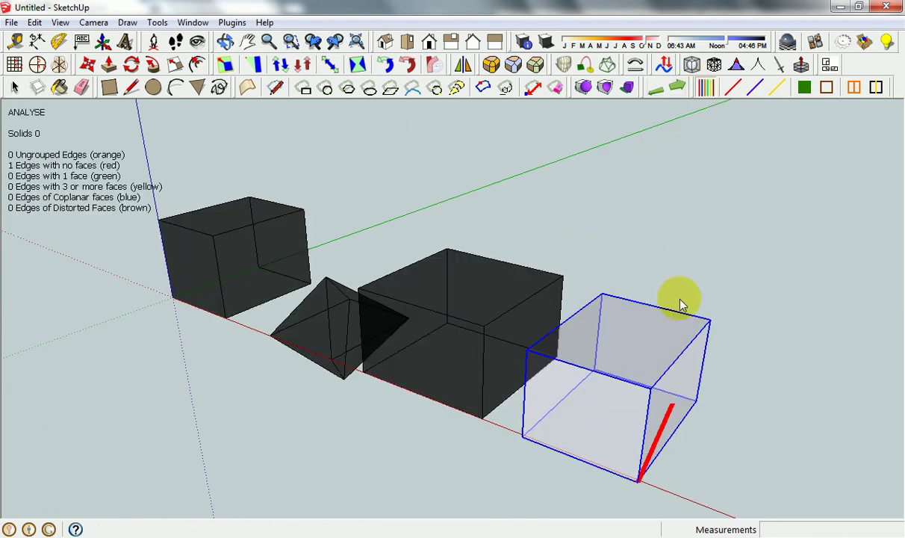
middle_drag(667, 364, 691, 365)
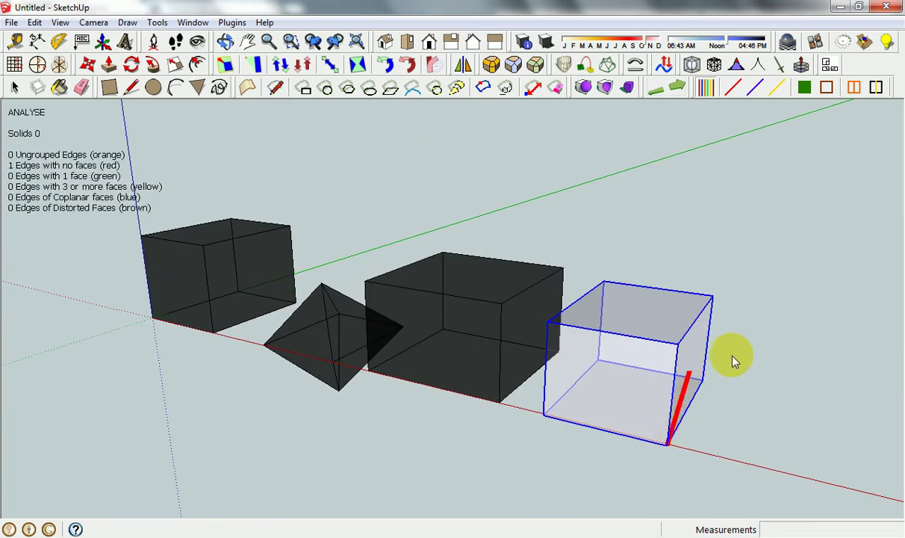
middle_drag(717, 370, 671, 361)
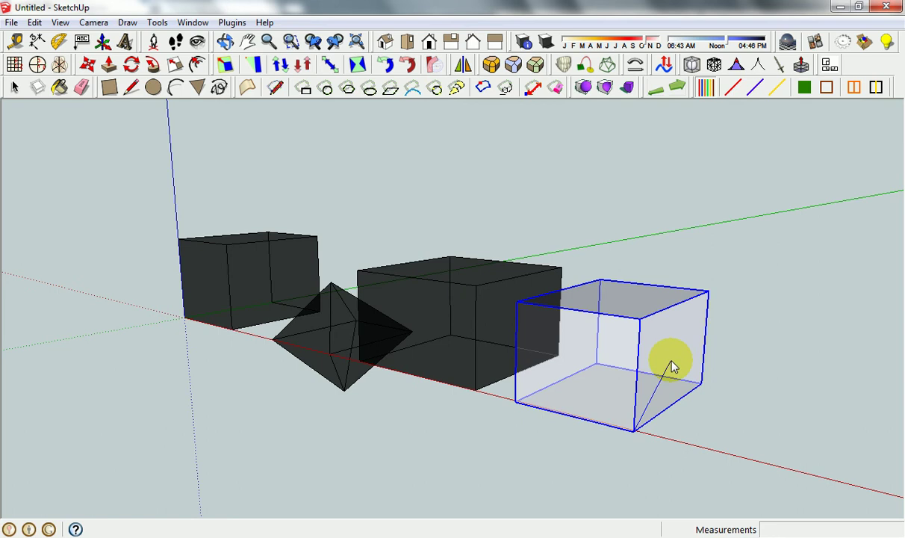
click(689, 258)
Step: Remove the right box's stray edge using Delete Edges With No Faces
click(643, 299)
click(706, 88)
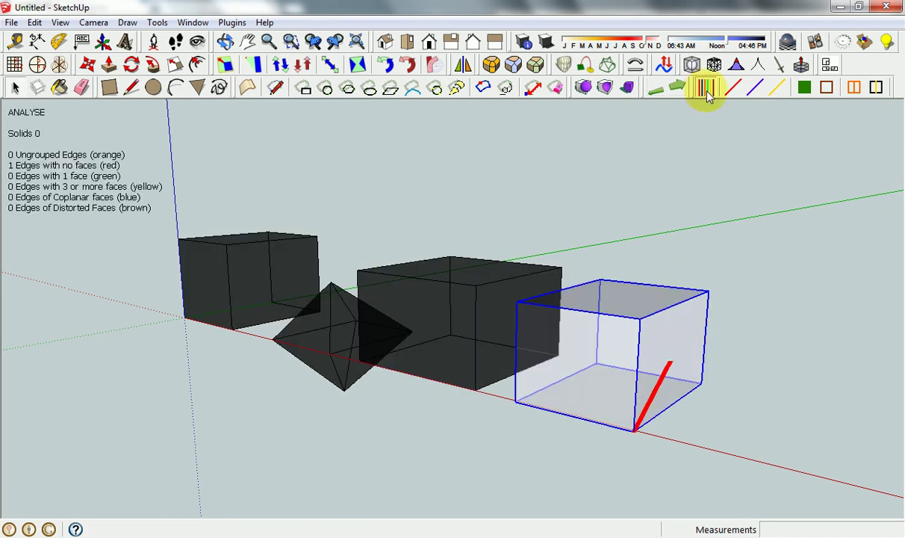
click(733, 88)
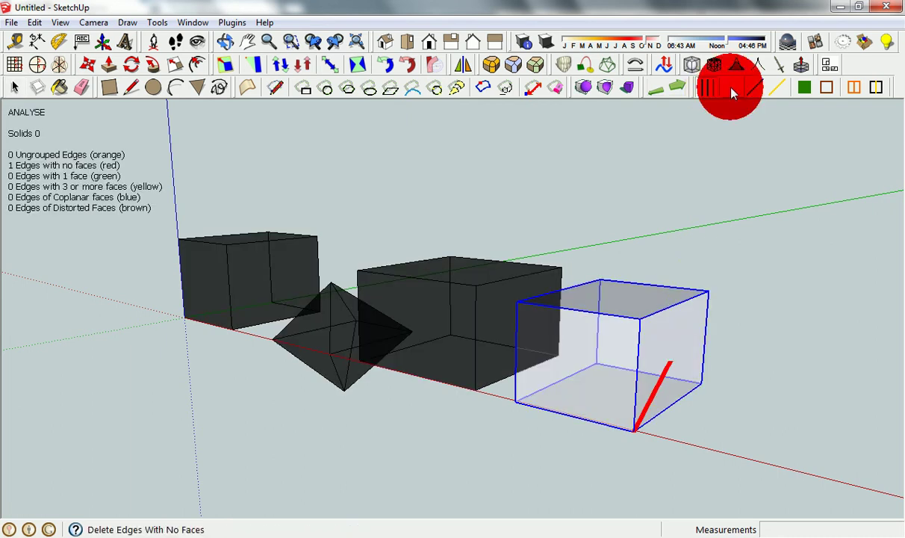
click(661, 248)
middle_drag(499, 284, 570, 284)
Step: Draw a line across the middle box's top corner and delete the small triangle face
click(524, 263)
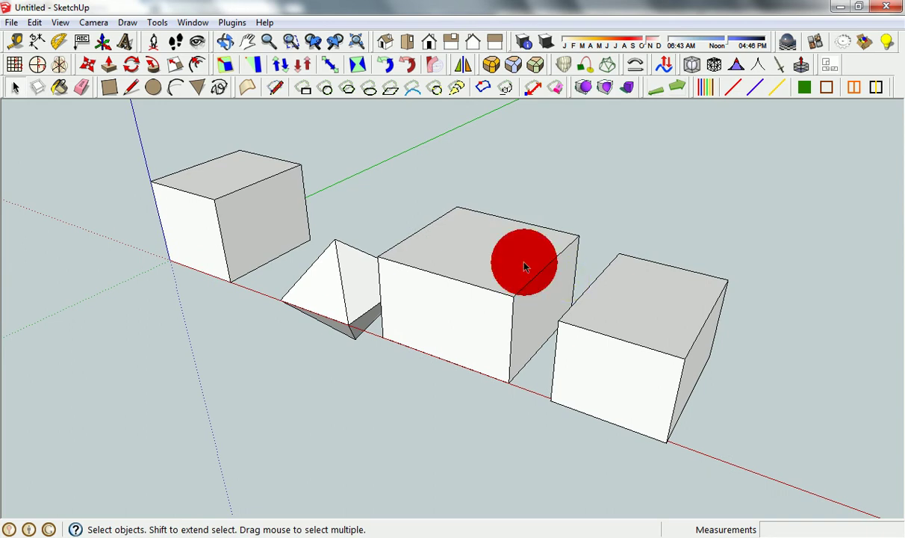
scroll(506, 280, up, 5)
key(l)
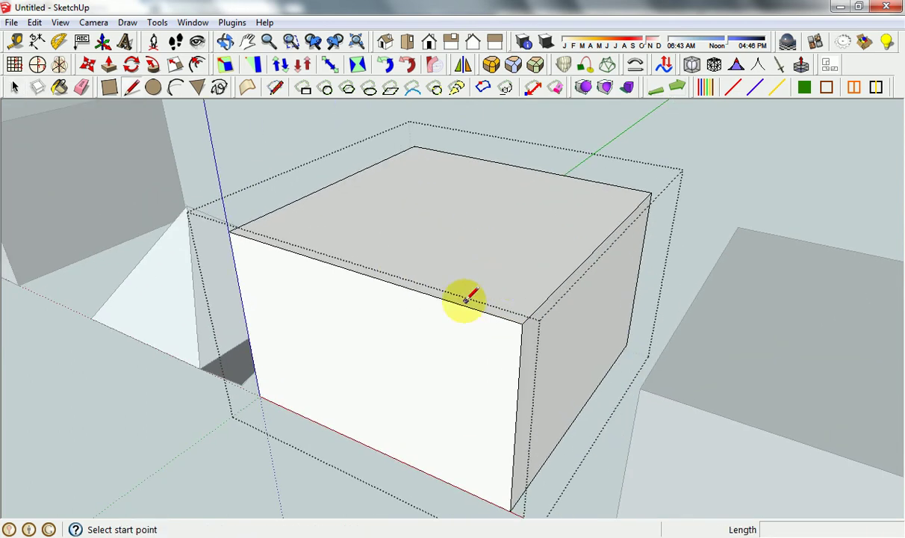
click(463, 304)
click(543, 298)
key(space)
click(523, 308)
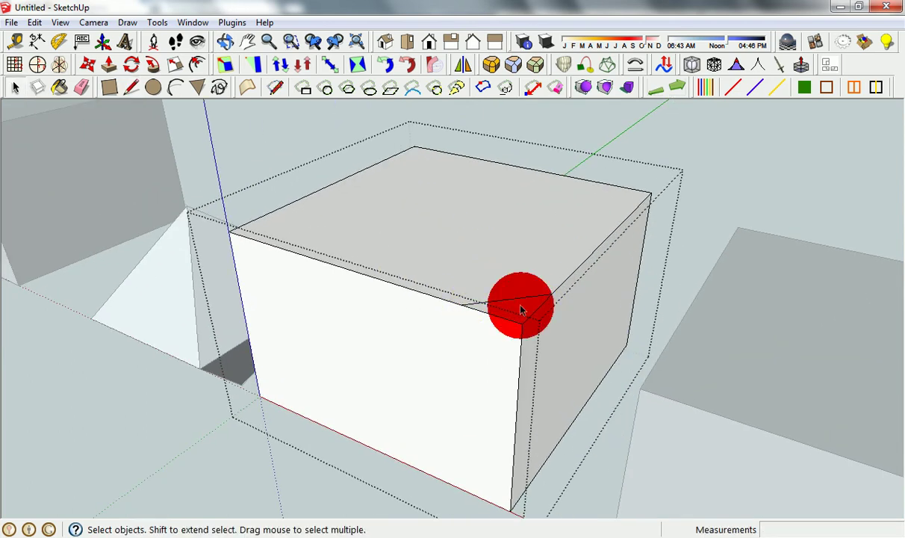
scroll(536, 306, down, 6)
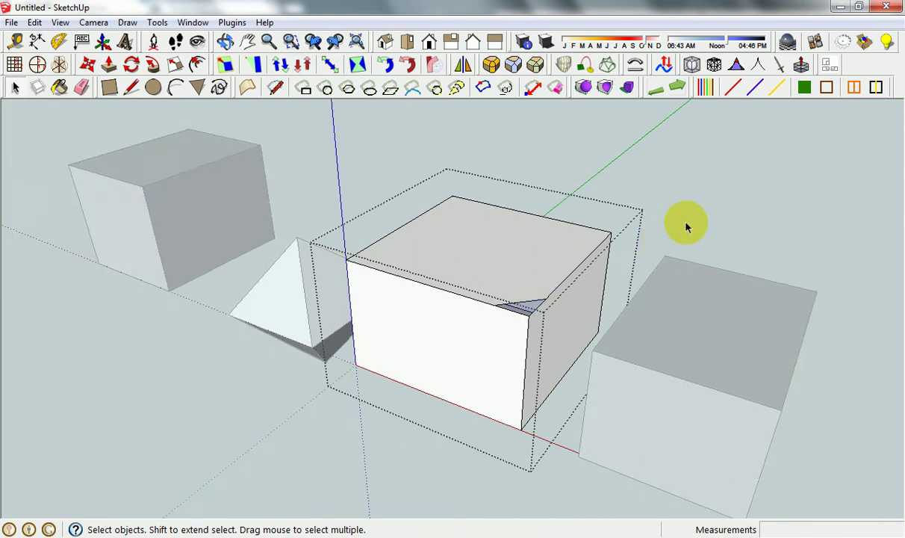
click(688, 220)
Step: Analyse the middle box and fix the hole with Close Holes
scroll(532, 281, down, 2)
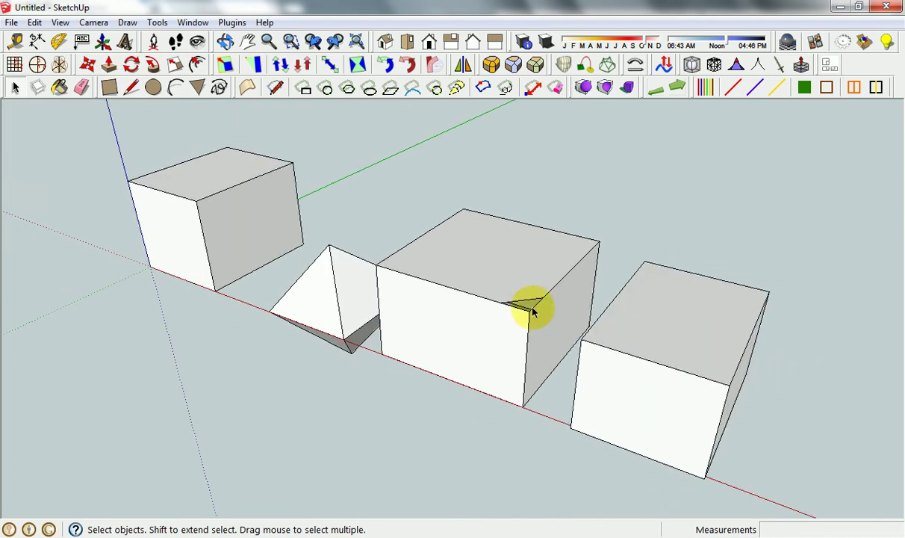
click(503, 267)
click(706, 88)
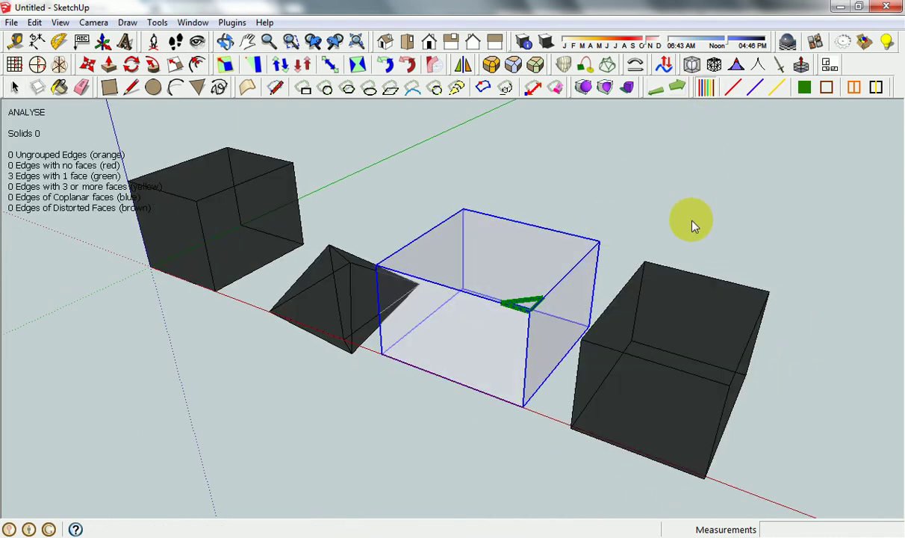
click(804, 88)
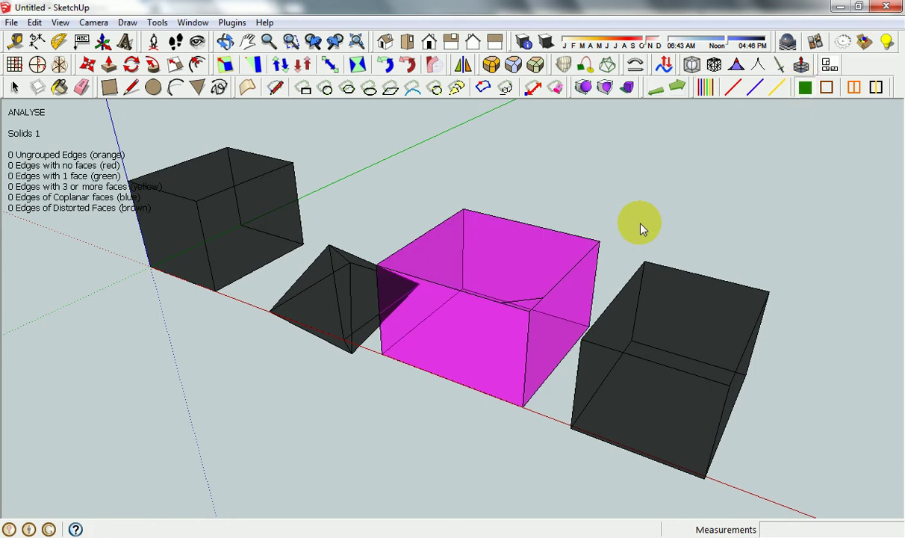
Step: Inside the middle box, erase the leftover lines across its top corner
key(space)
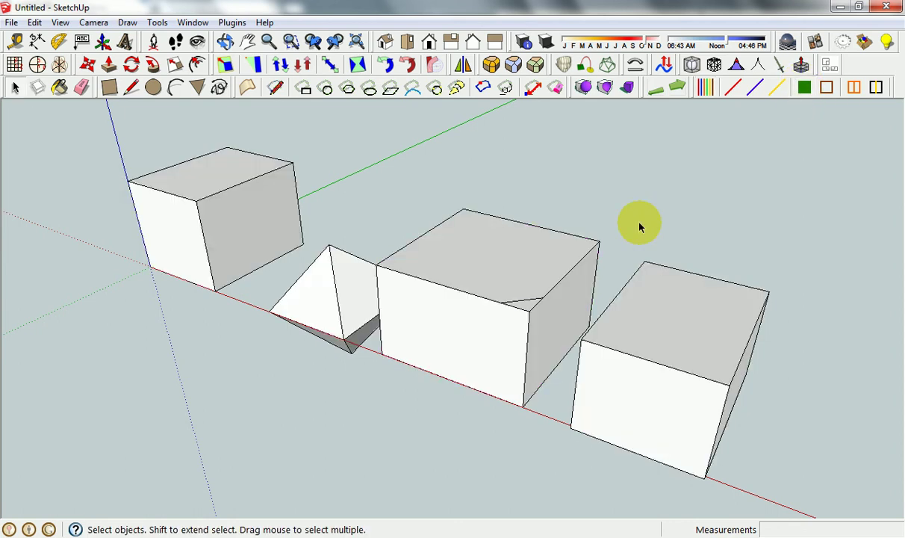
double_click(532, 316)
scroll(532, 317, up, 5)
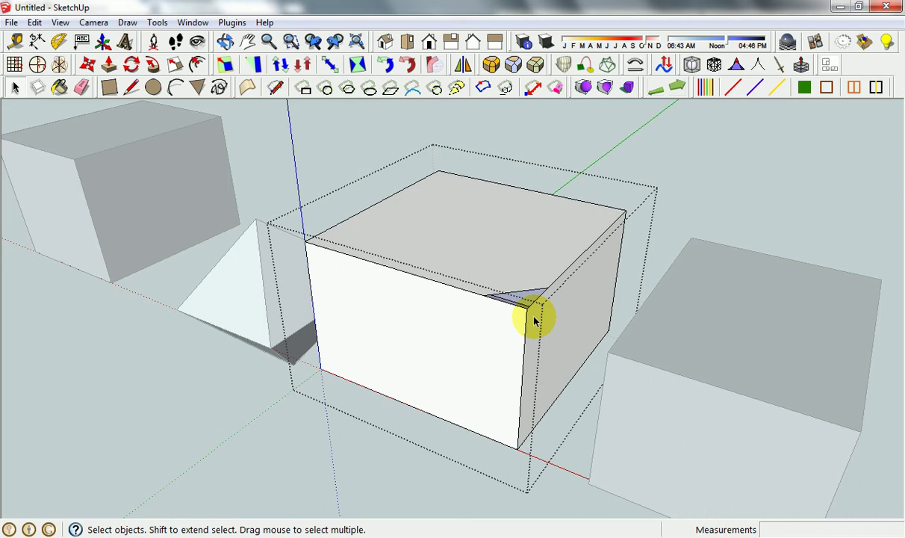
key(l)
click(514, 265)
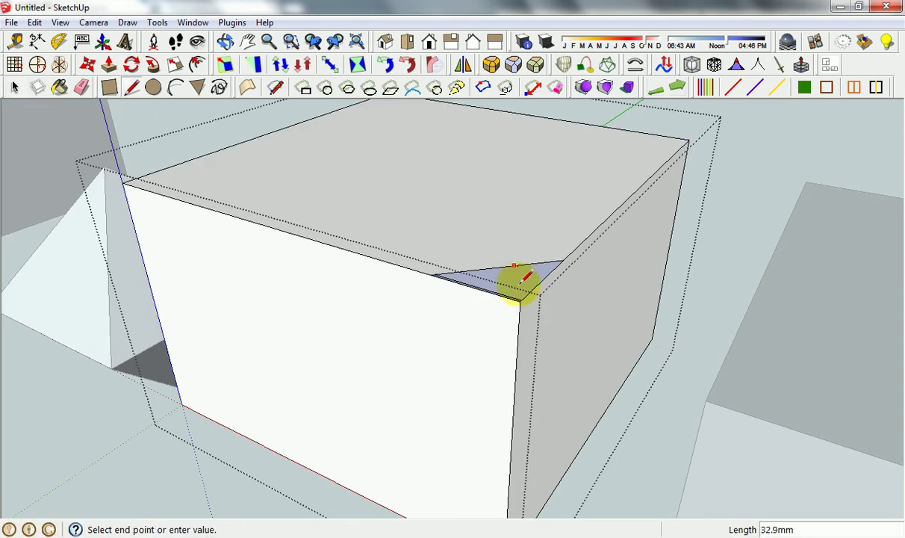
click(520, 301)
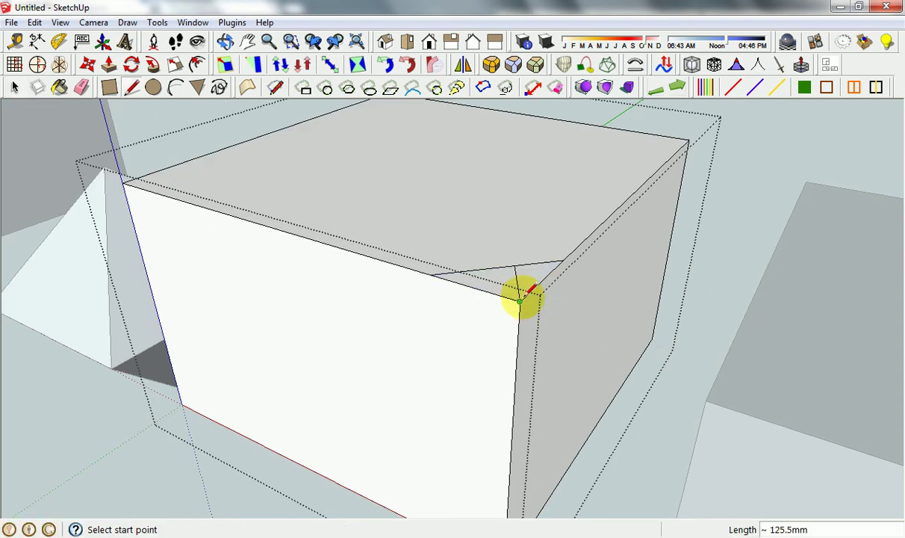
key(e)
click(518, 268)
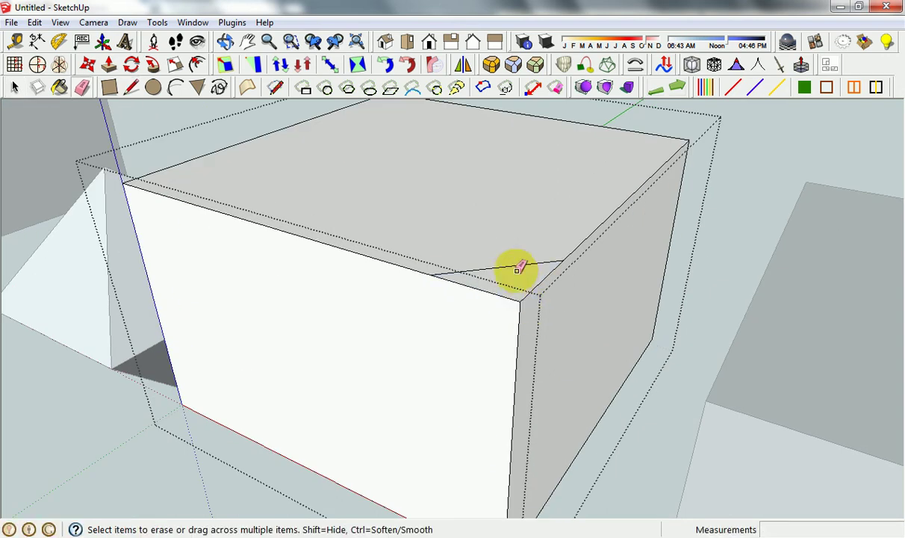
click(501, 268)
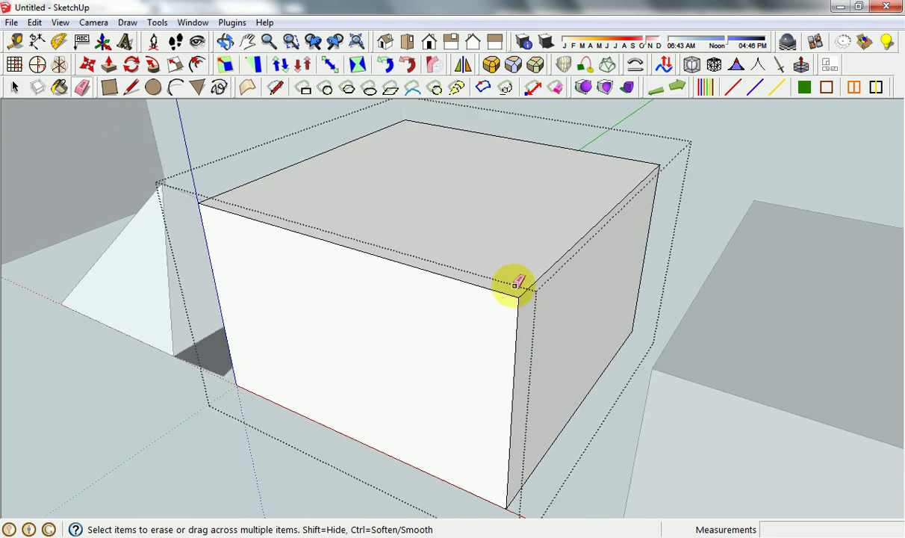
scroll(517, 282, down, 5)
Step: Exit the group and analyse the middle box, confirming one valid solid
key(space)
click(697, 186)
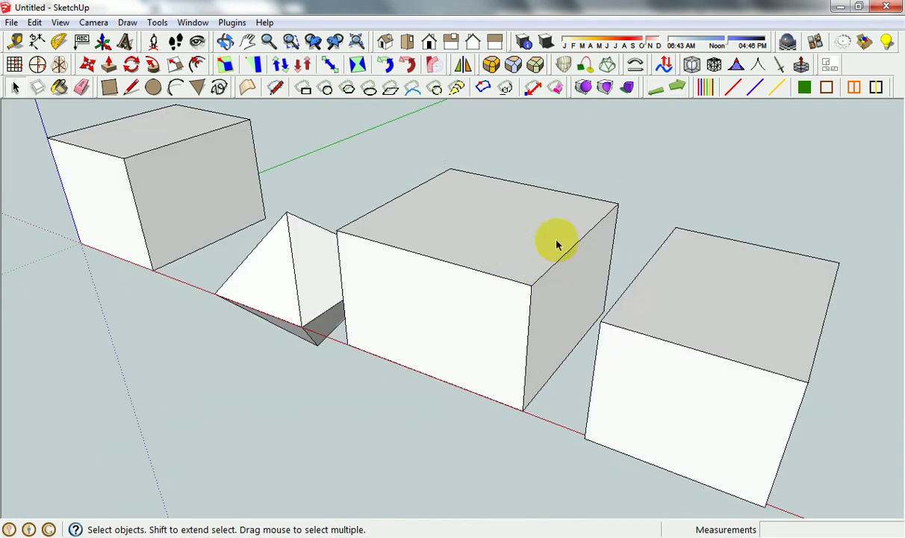
click(557, 245)
click(706, 88)
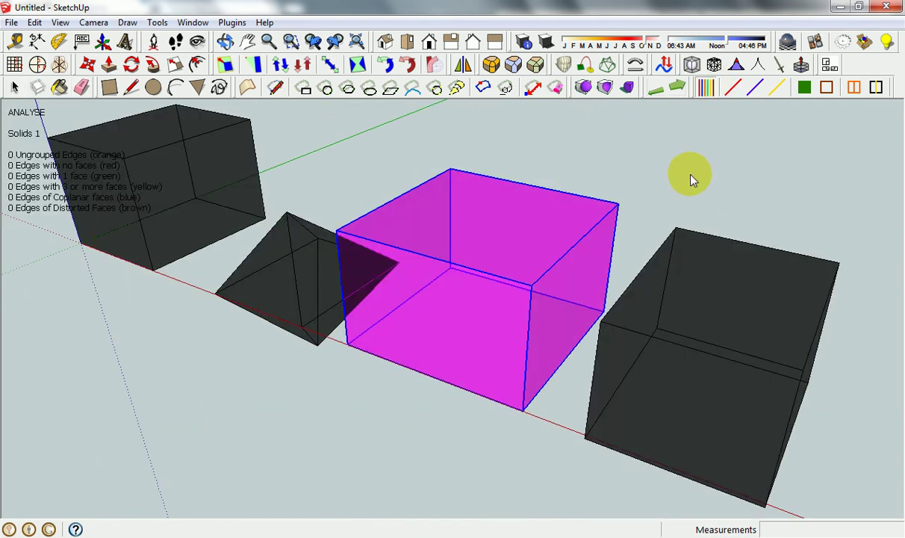
Step: Analyse all solids in the model, confirming 4 valid solids
click(647, 168)
scroll(583, 258, down, 2)
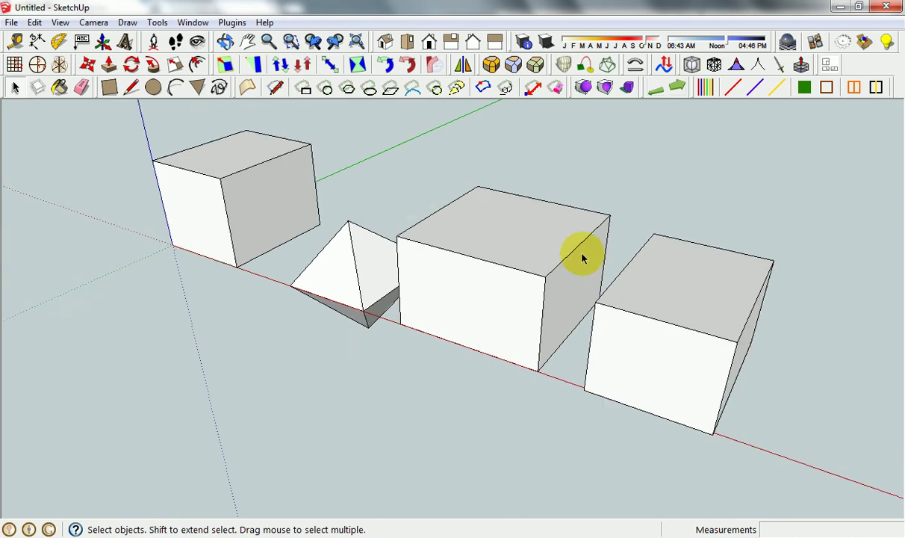
middle_drag(582, 258, 814, 262)
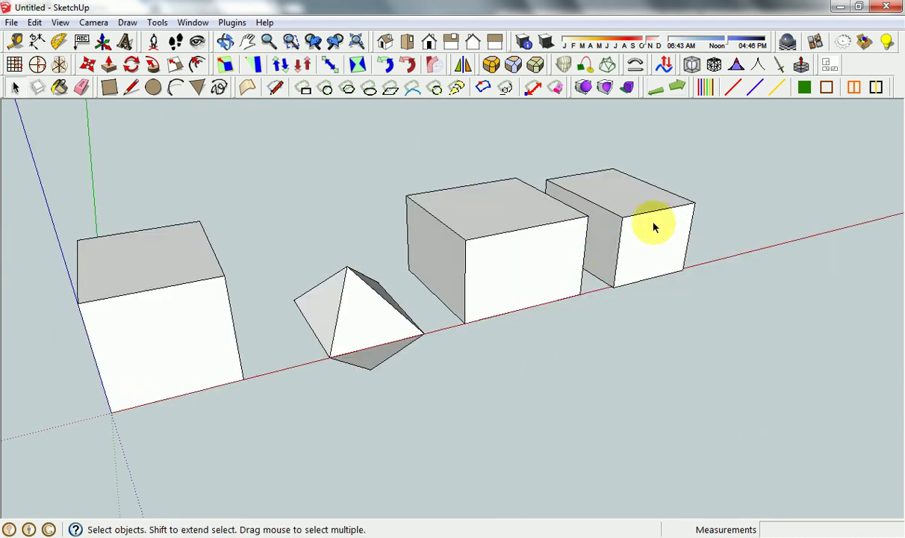
click(704, 96)
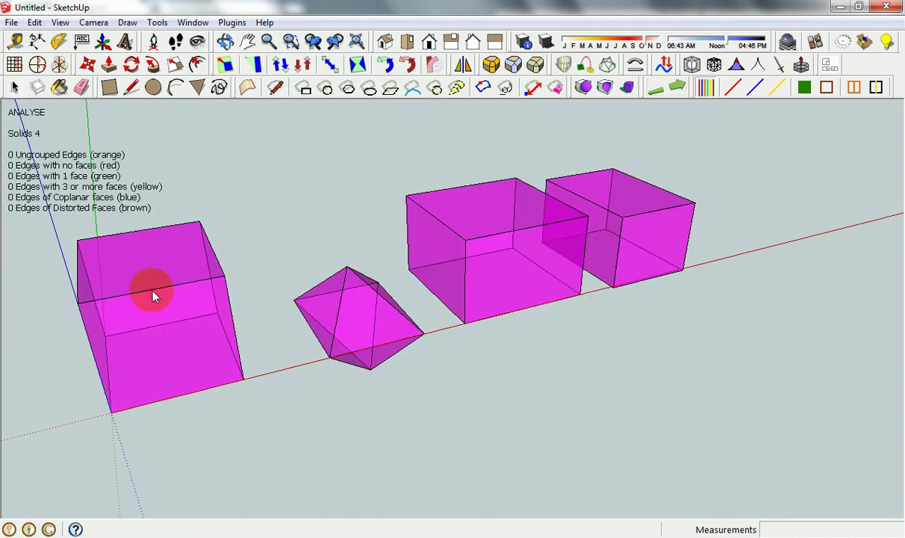
scroll(648, 353, up, 3)
scroll(575, 364, down, 3)
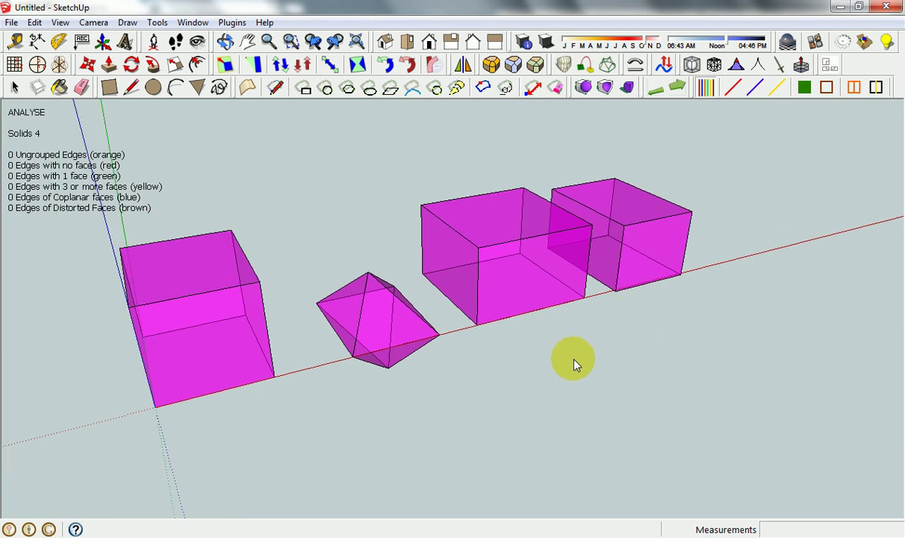
Step: Dismiss the analysis overlay and switch to the netfabb Cloud Service page in Chrome
shift+middle_drag(566, 333, 616, 332)
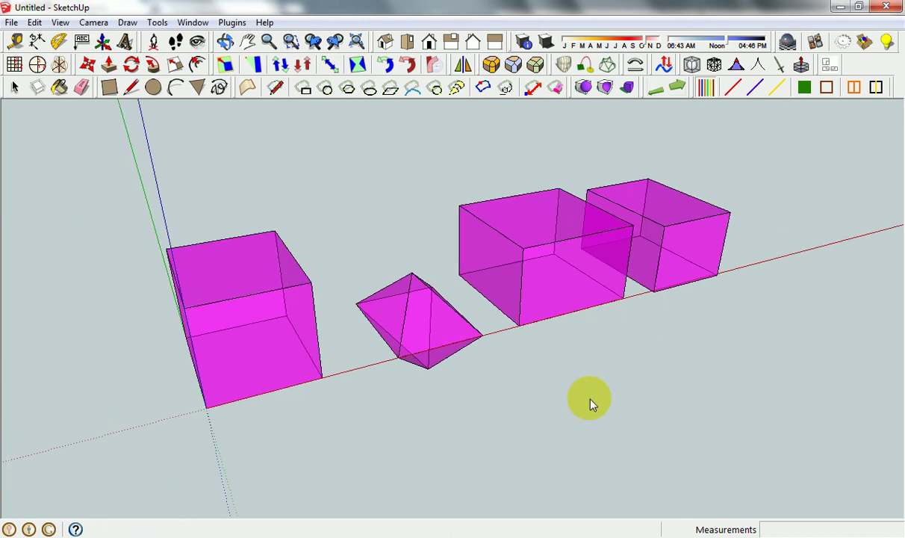
key(space)
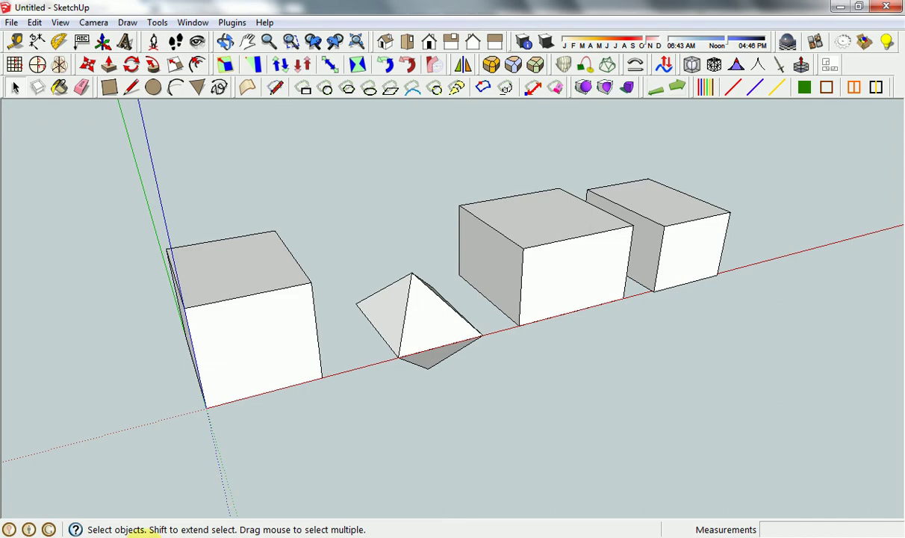
click(132, 535)
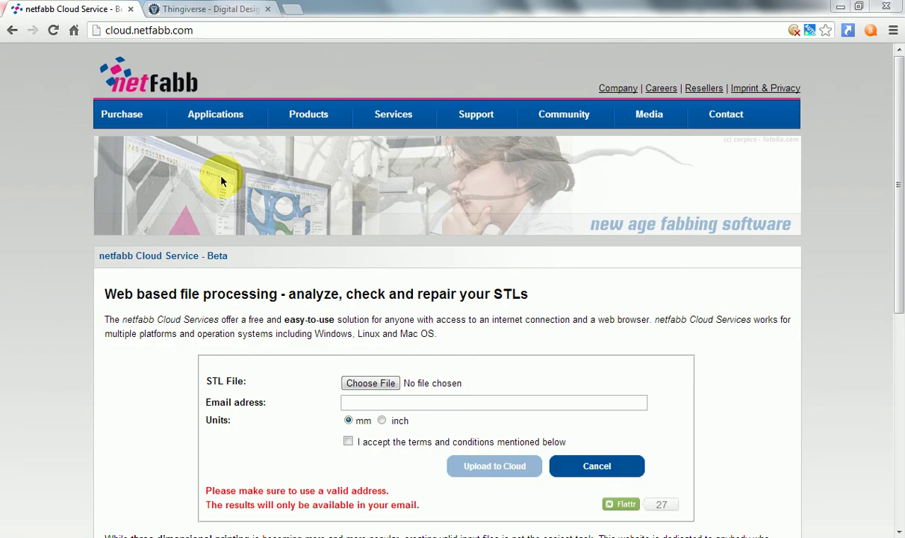
Step: Switch to the Thingiverse homepage tab
click(231, 6)
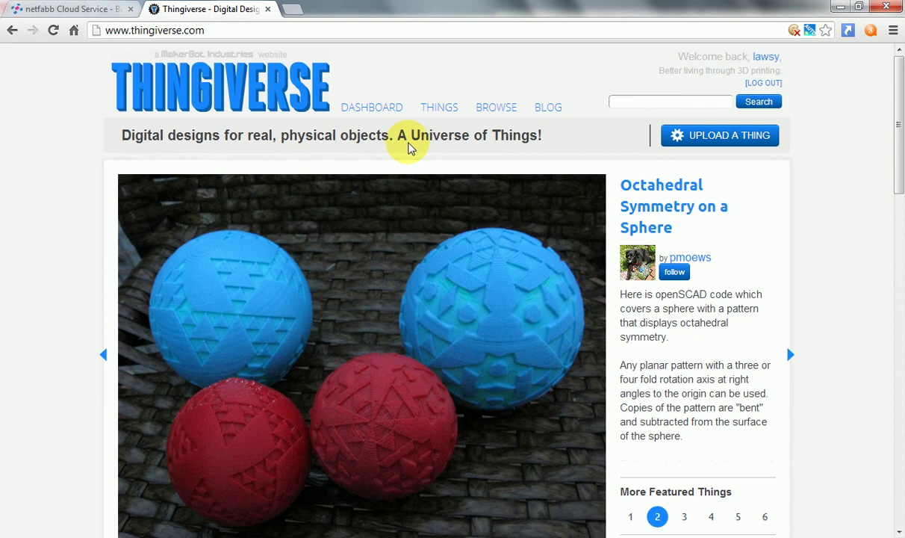
Step: Return to the netfabb Cloud Service browser tab
click(106, 14)
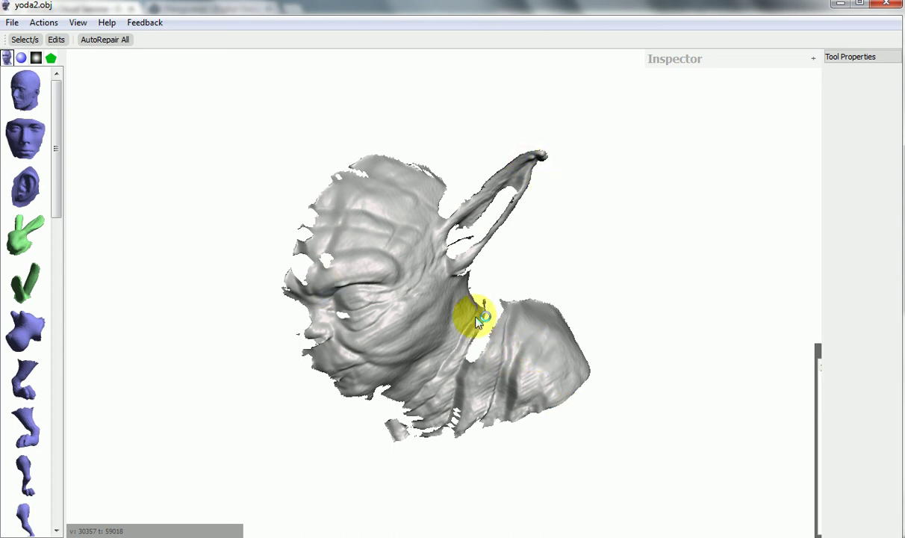
Step: Orbit the Yoda scan and show its mesh defects with the Inspector
right_drag(471, 314, 439, 319)
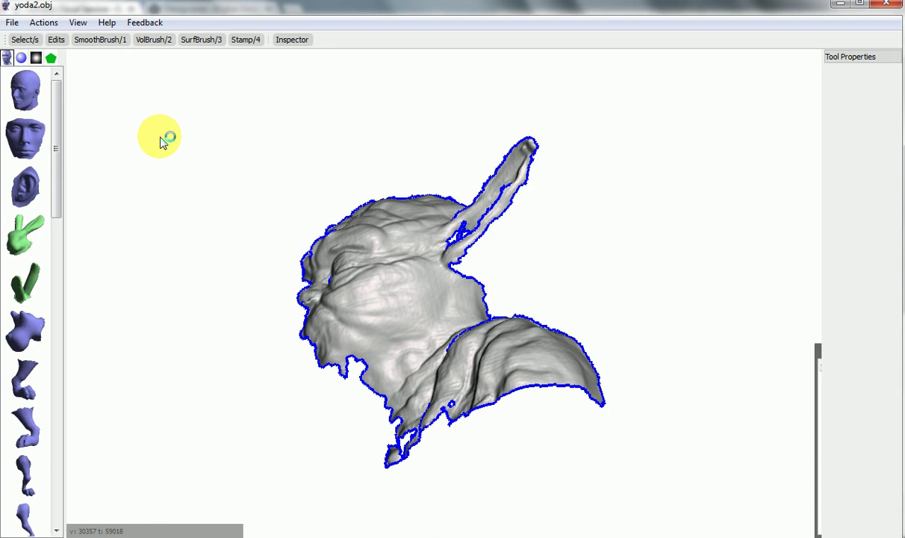
click(293, 40)
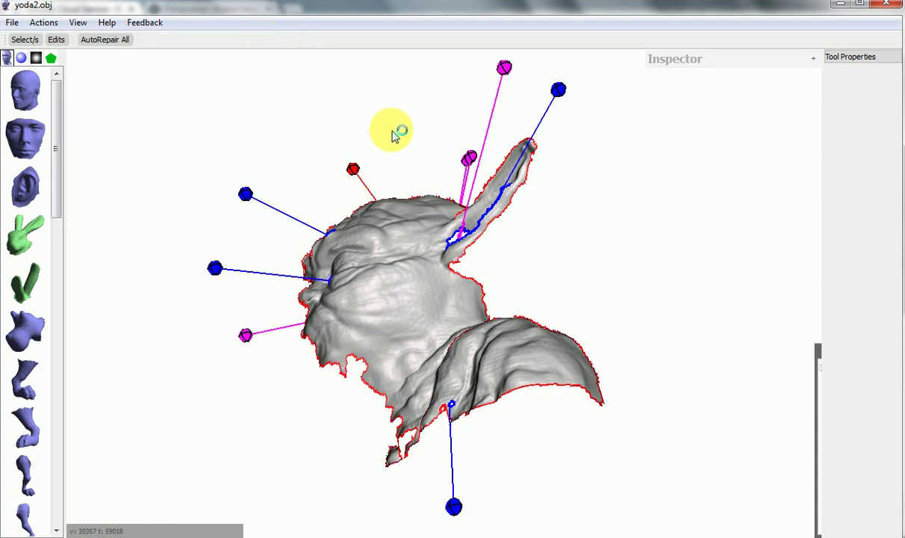
mouse_move(396, 135)
right_down()
mouse_move(538, 259)
mouse_move(474, 266)
mouse_move(317, 176)
mouse_move(414, 237)
mouse_move(529, 225)
mouse_move(406, 218)
mouse_move(398, 204)
right_up()
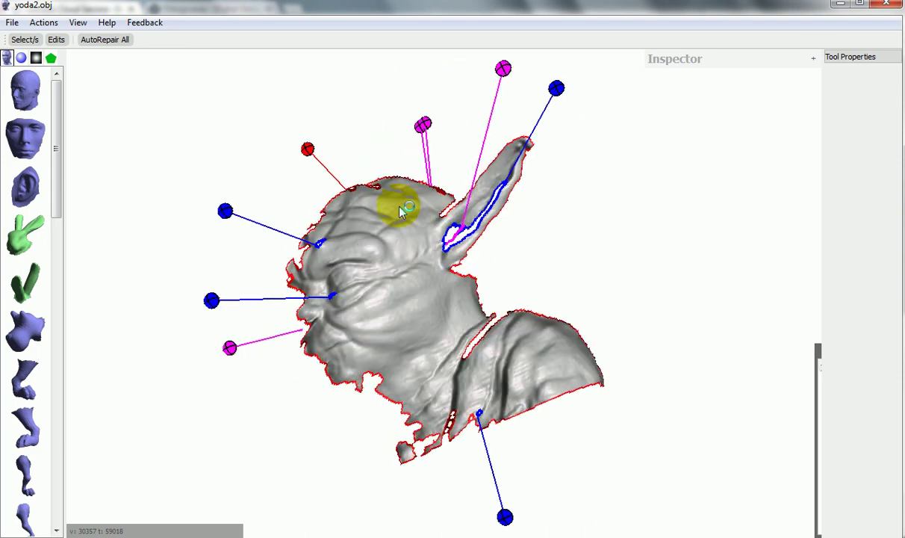
Step: Fill the holes flagged at the brow, beside the face, on the chest and along the ear
click(226, 212)
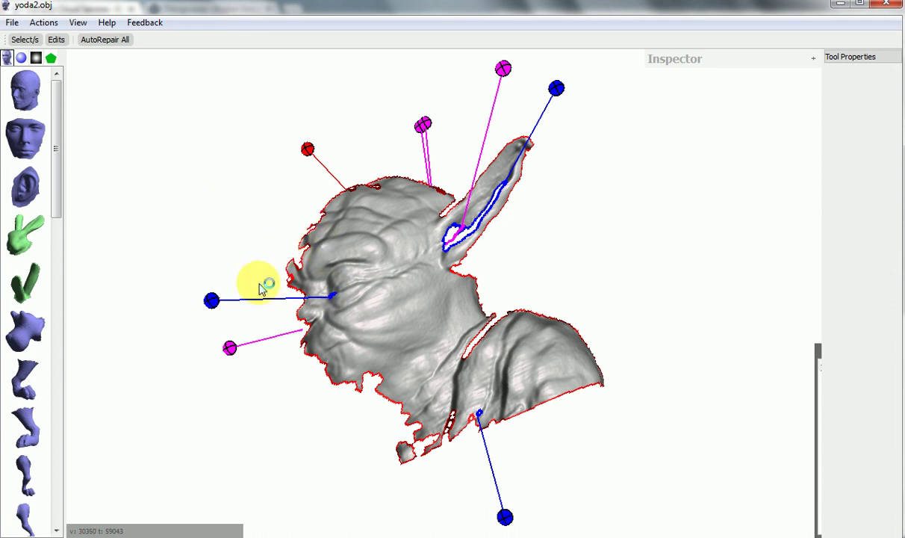
click(212, 300)
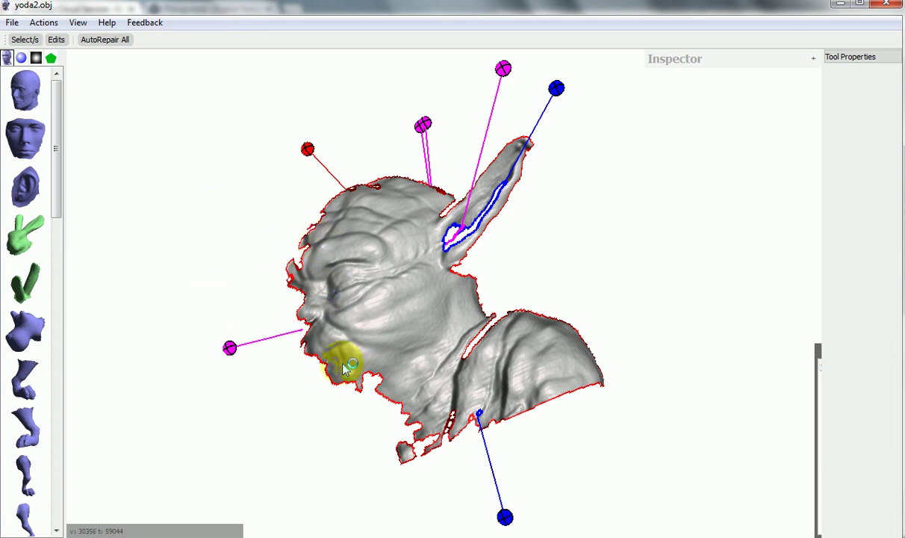
click(505, 517)
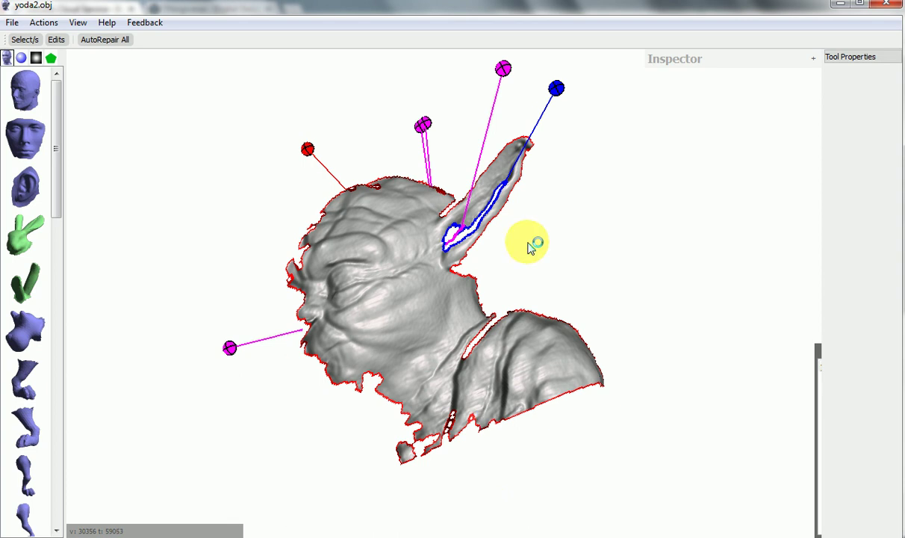
click(580, 110)
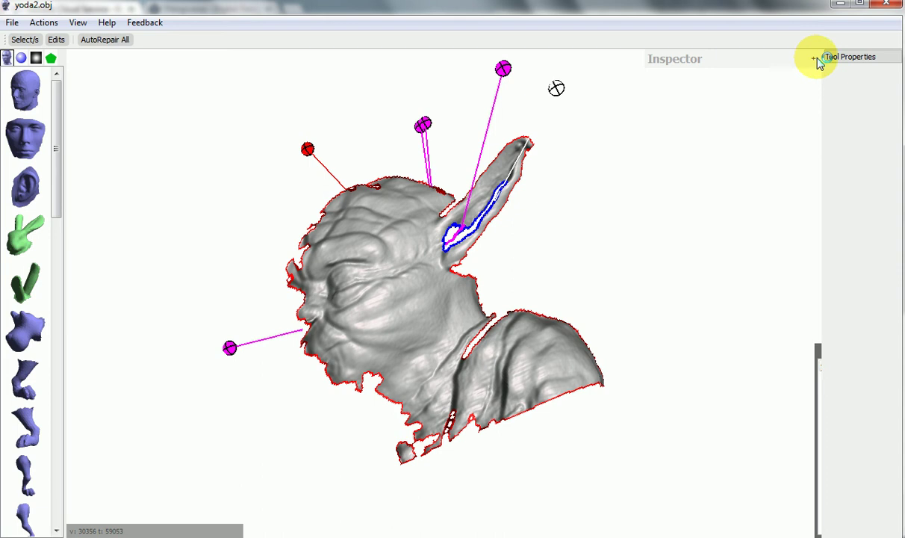
Step: Repair the ear opening and remove stray pieces flagged above the ear, above the head and below the chin
mouse_move(522, 158)
mouse_down()
mouse_move(469, 206)
mouse_move(453, 246)
mouse_move(490, 220)
mouse_move(502, 196)
mouse_move(464, 218)
mouse_move(516, 269)
mouse_move(550, 288)
mouse_move(478, 229)
mouse_move(466, 254)
mouse_move(410, 258)
mouse_move(603, 331)
mouse_move(489, 273)
mouse_up()
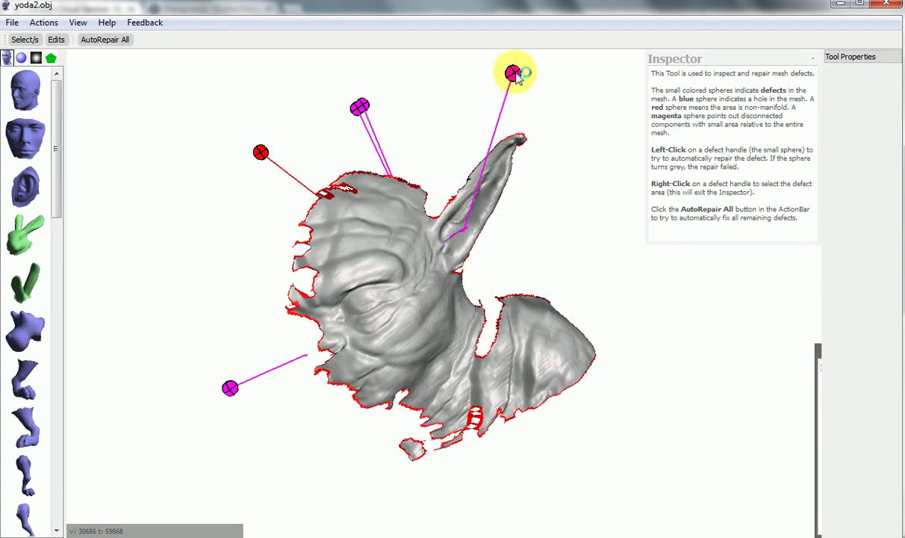
drag(517, 77, 482, 68)
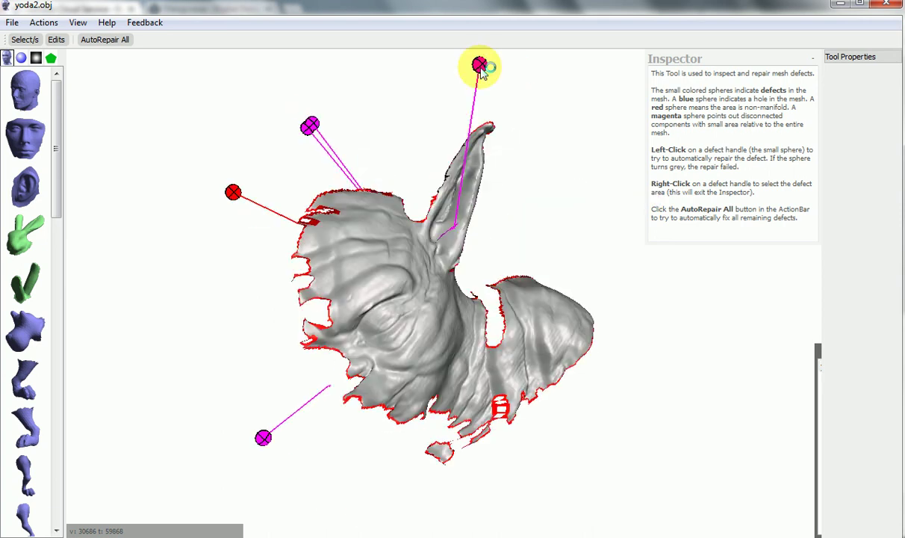
click(481, 67)
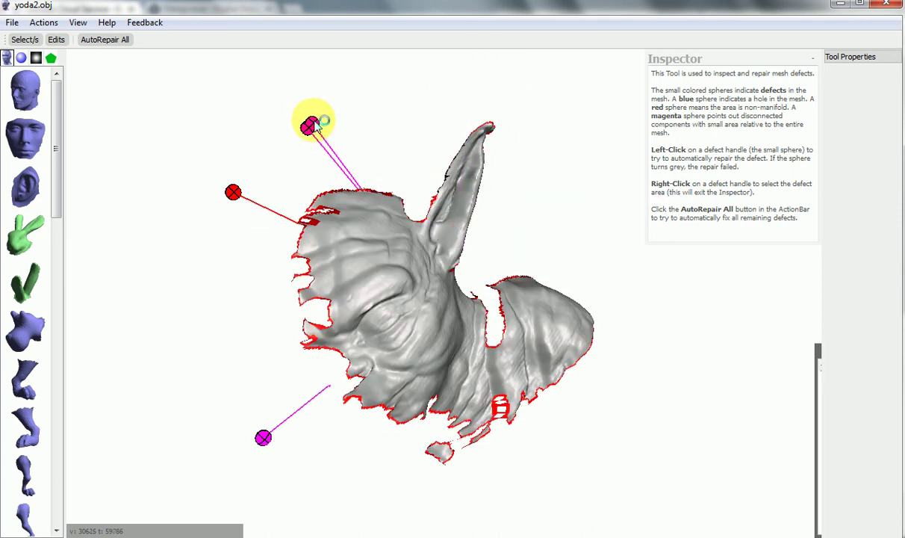
drag(352, 171, 313, 122)
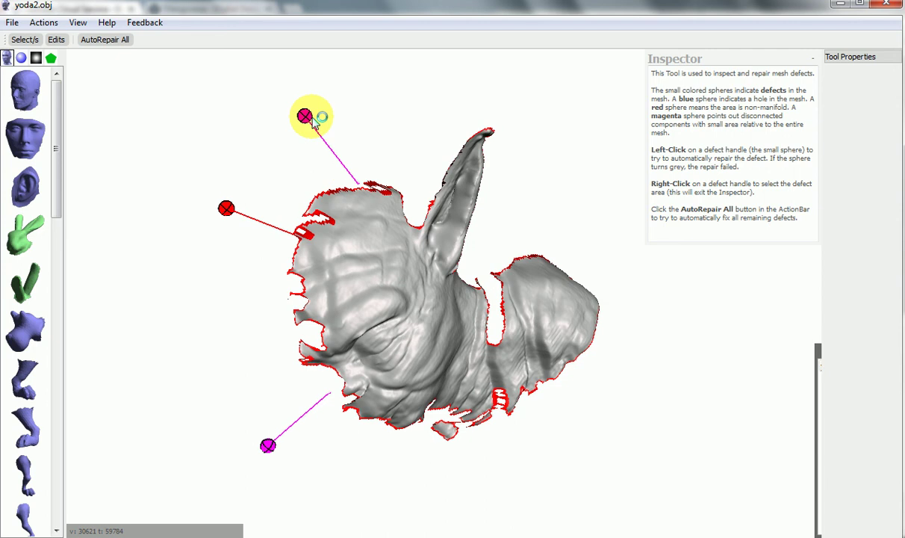
click(305, 116)
drag(326, 251, 311, 417)
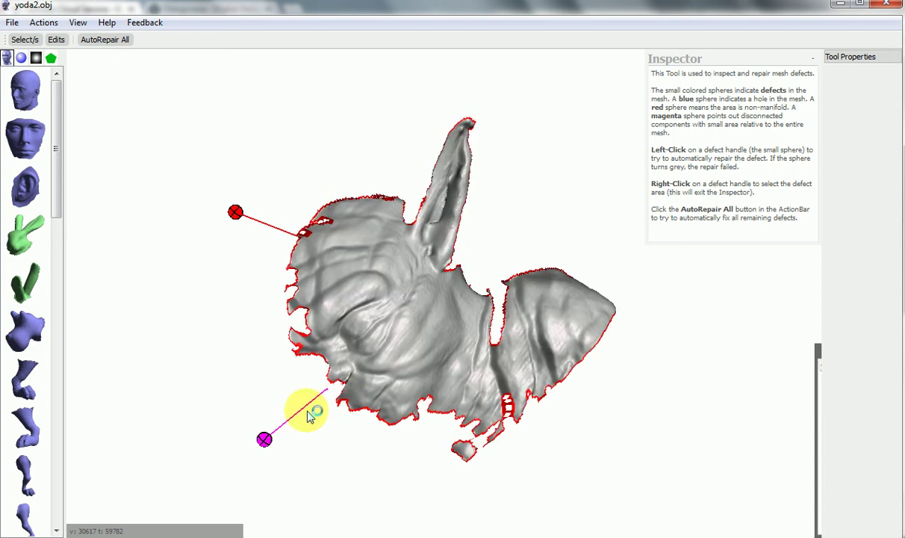
click(311, 416)
drag(483, 221, 367, 310)
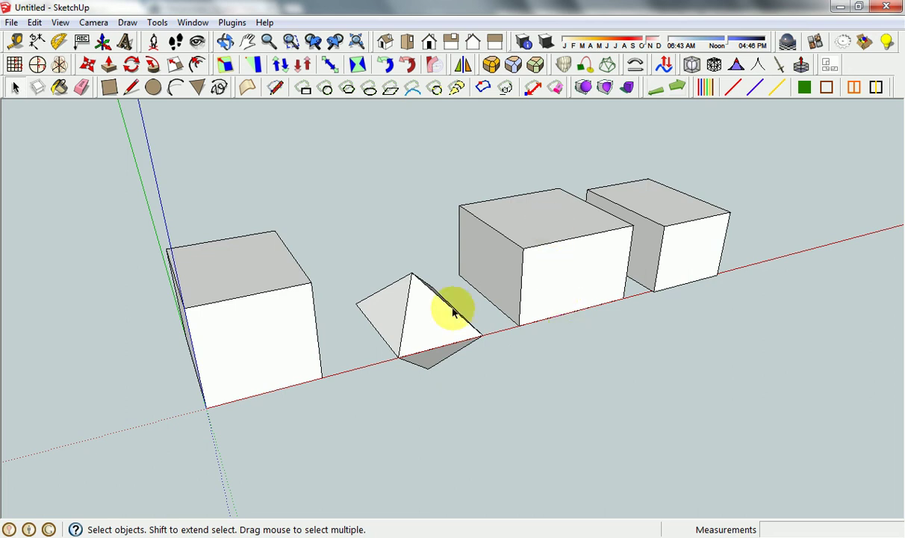
Step: Inside the pyramid group, reverse one face so its blue back side faces outward, then orbit to inspect
double_click(424, 317)
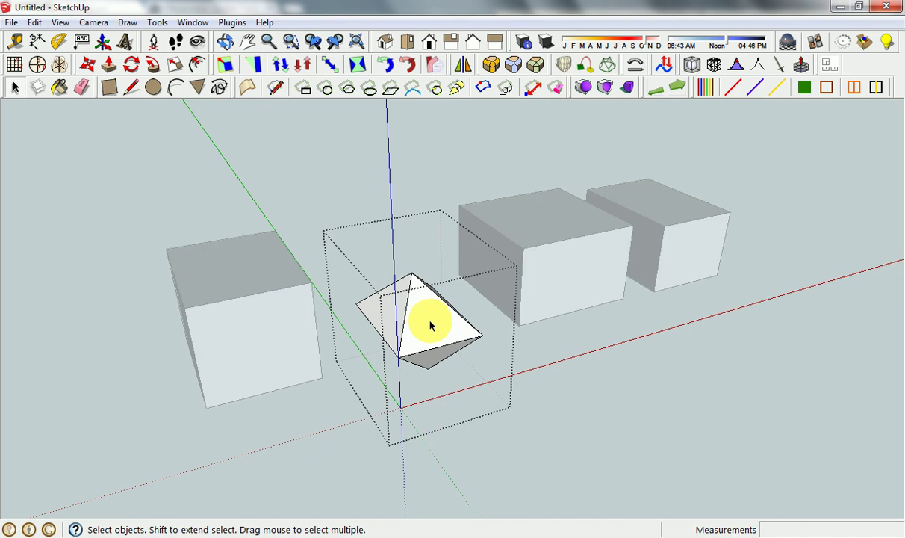
right_click(432, 326)
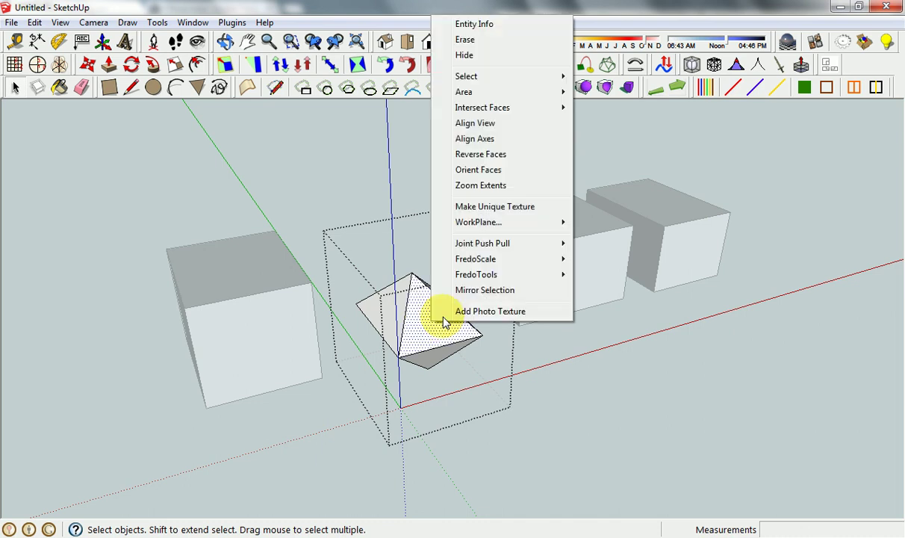
click(479, 154)
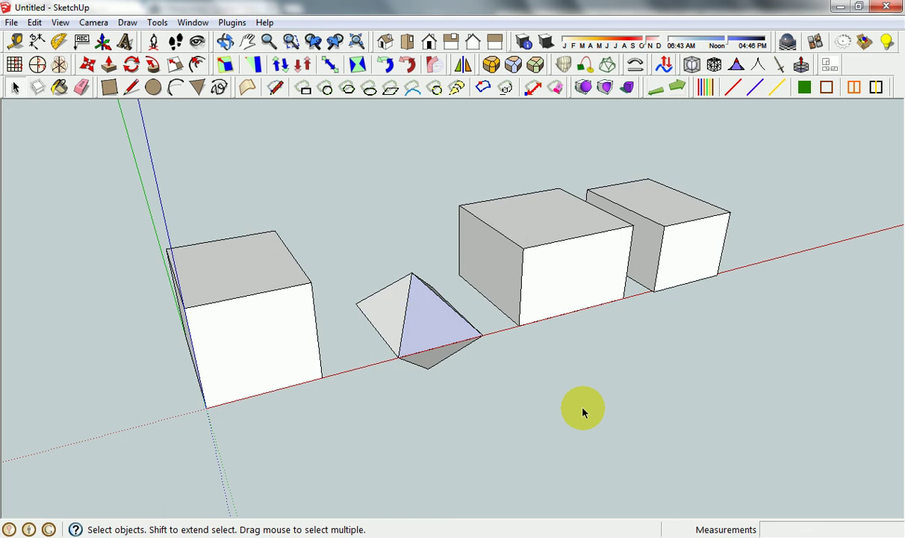
key(o)
drag(444, 457, 425, 341)
key(space)
scroll(426, 342, up, 5)
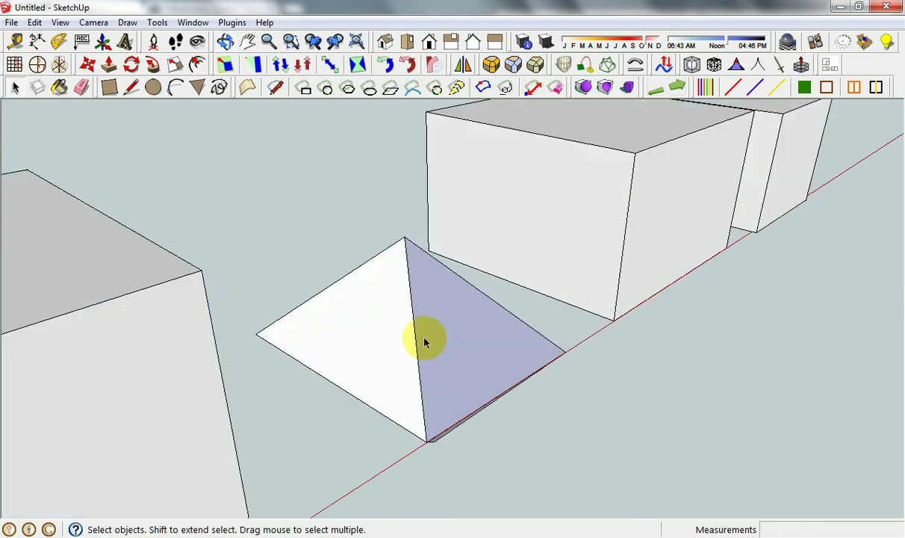
scroll(530, 413, down, 3)
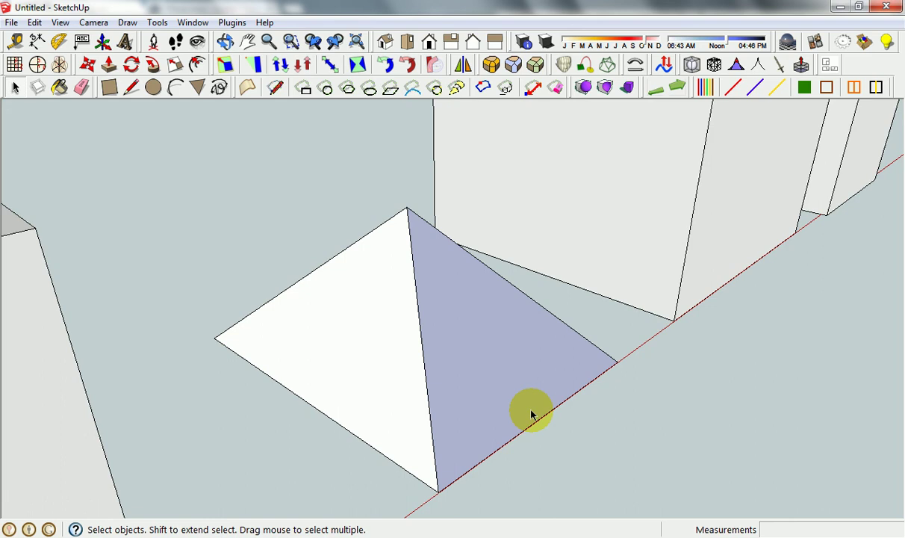
Step: Run the solid check on the pyramid group, confirming one solid with zero problem edges, then dismiss the report
click(526, 364)
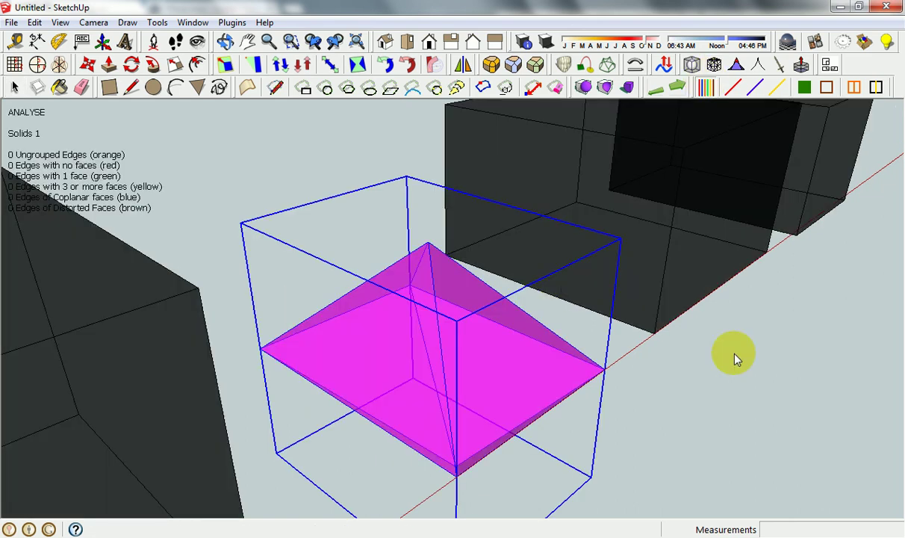
click(752, 357)
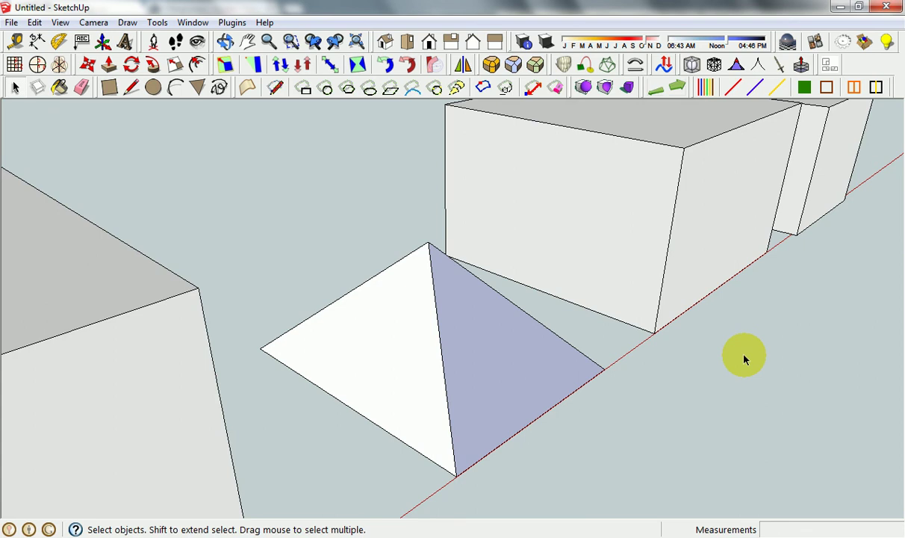
scroll(730, 337, down, 3)
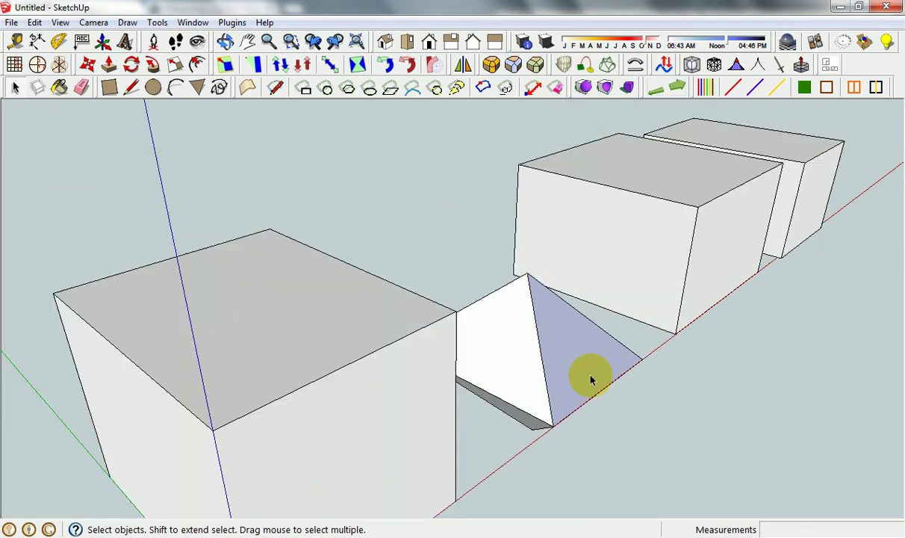